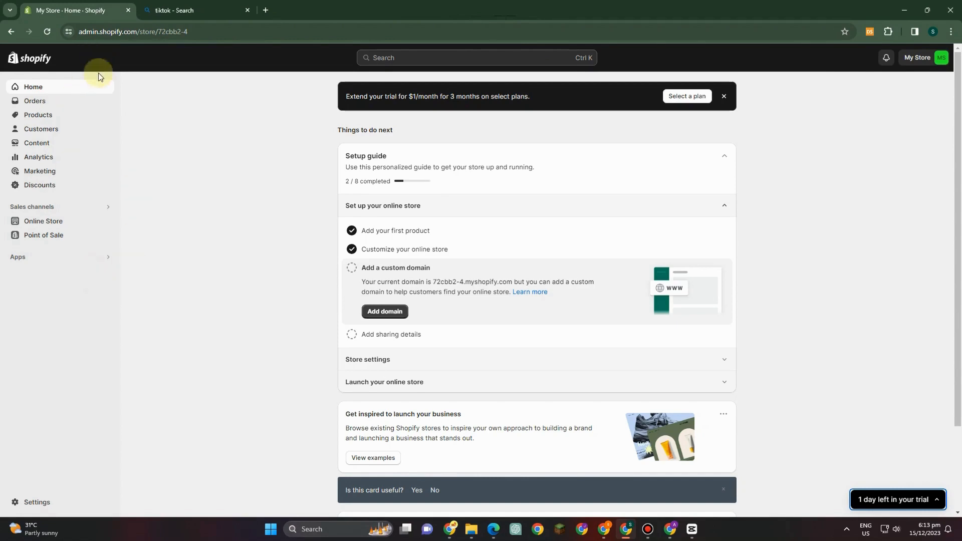
Step: Open the TikTok website from the existing TikTok search results
left_click(265, 11)
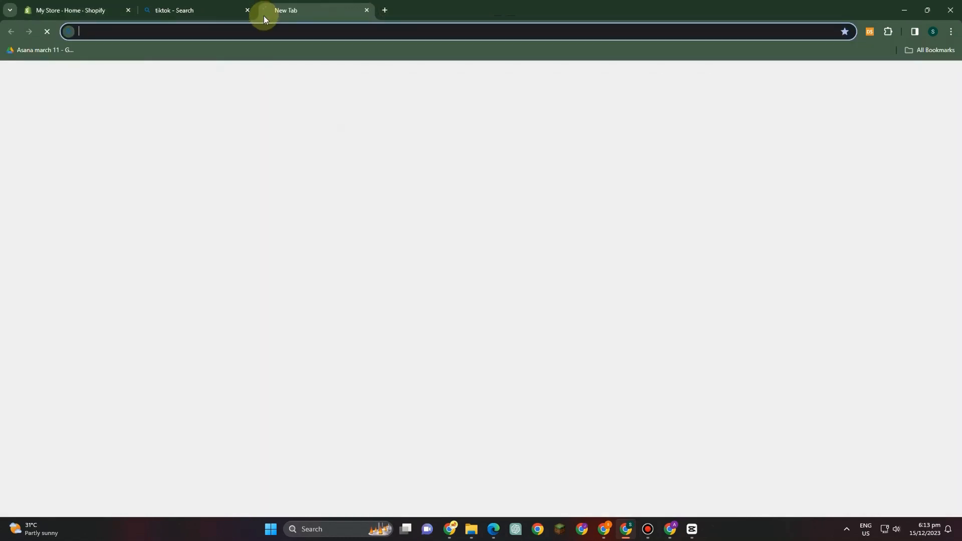
type("sho")
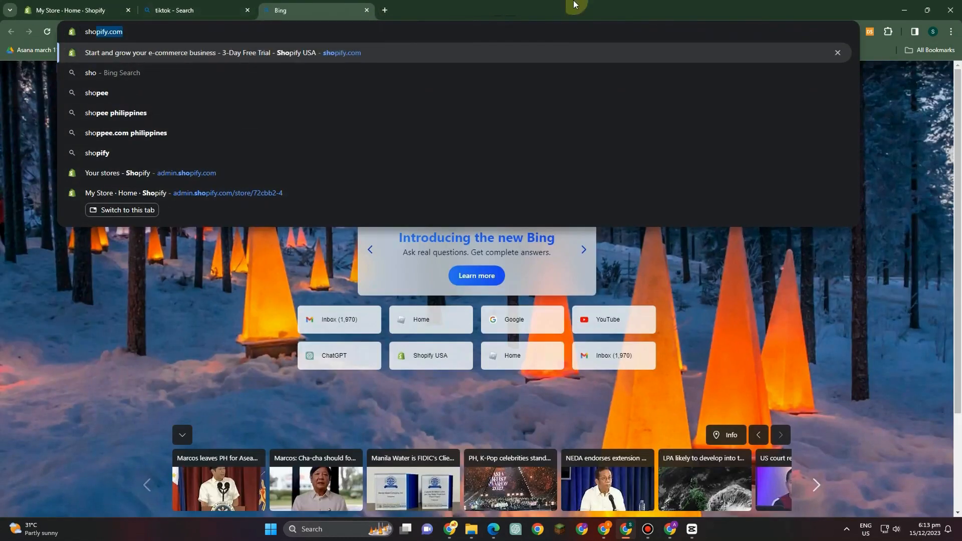
left_click(169, 6)
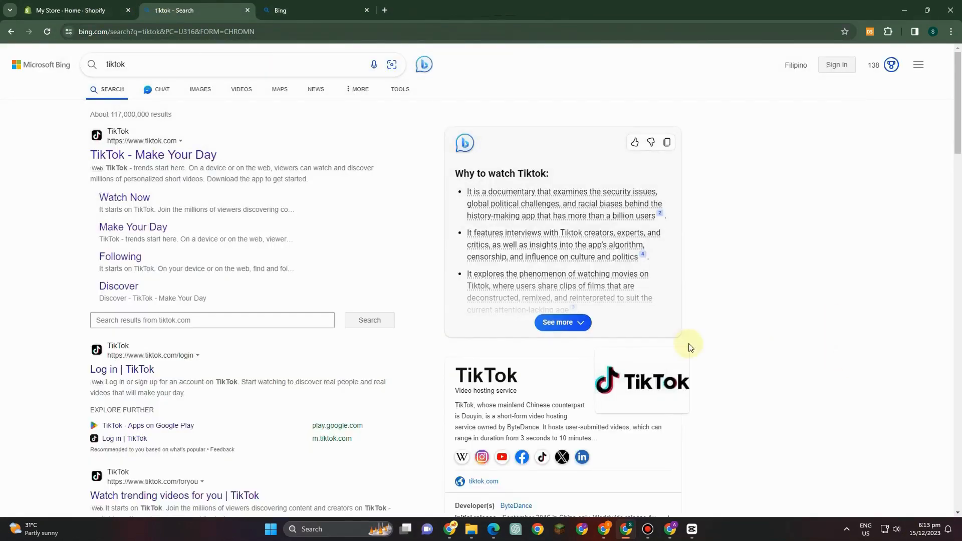
left_click(163, 159)
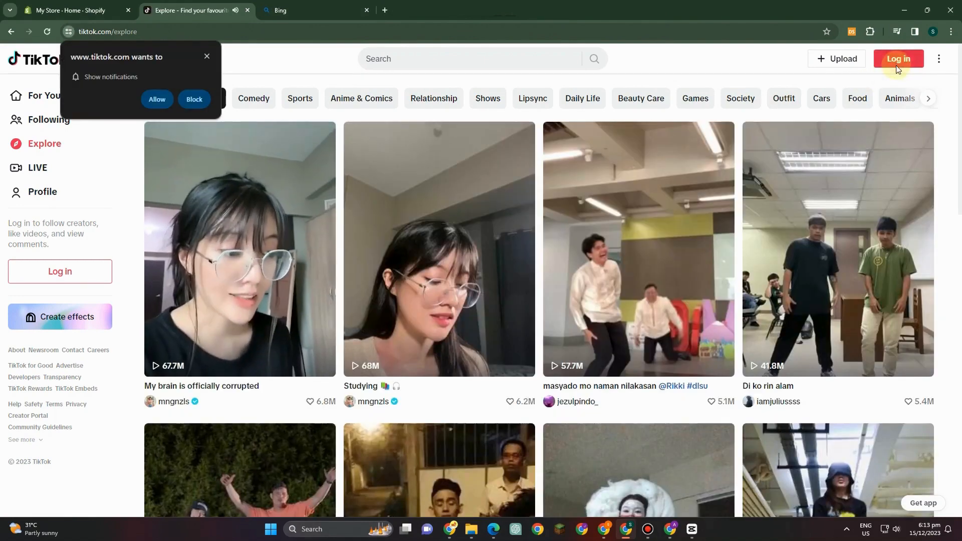
Step: Allow TikTok's site notifications and log in to TikTok with the Google account
left_click(897, 69)
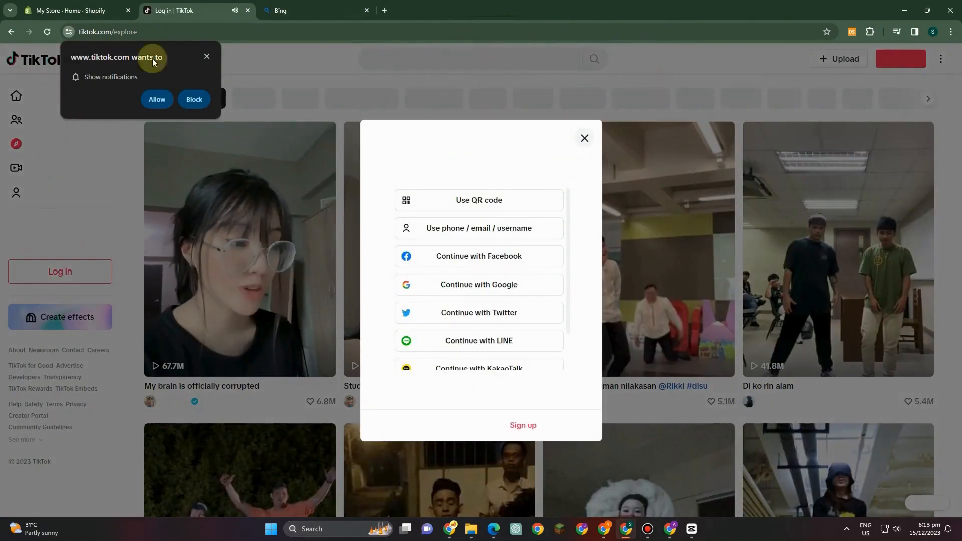
left_click(158, 101)
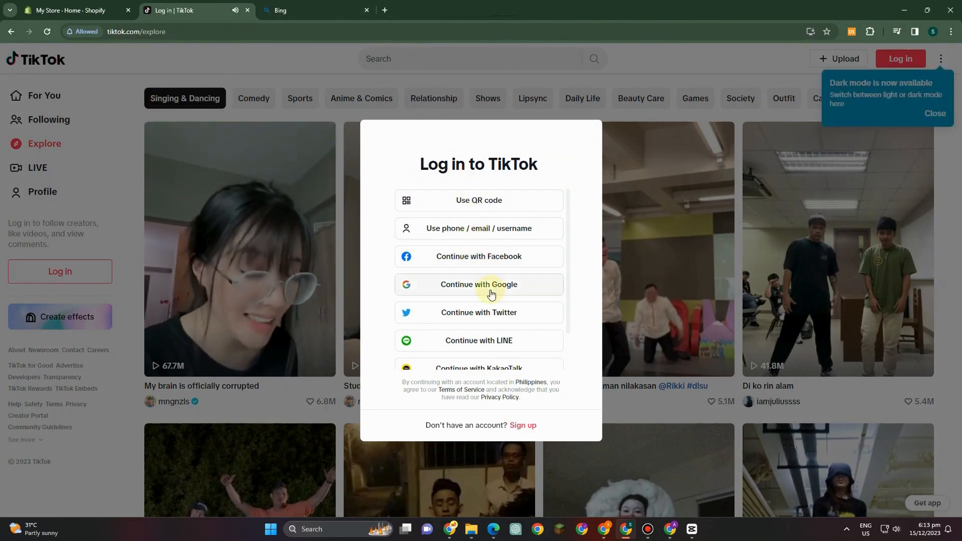
scroll(489, 300, "down", 2)
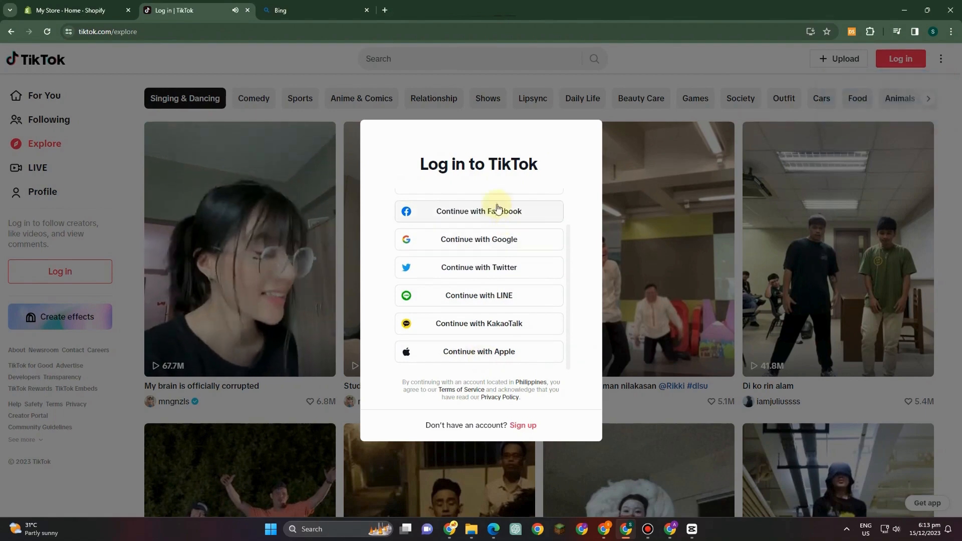
scroll(498, 278, "up", 2)
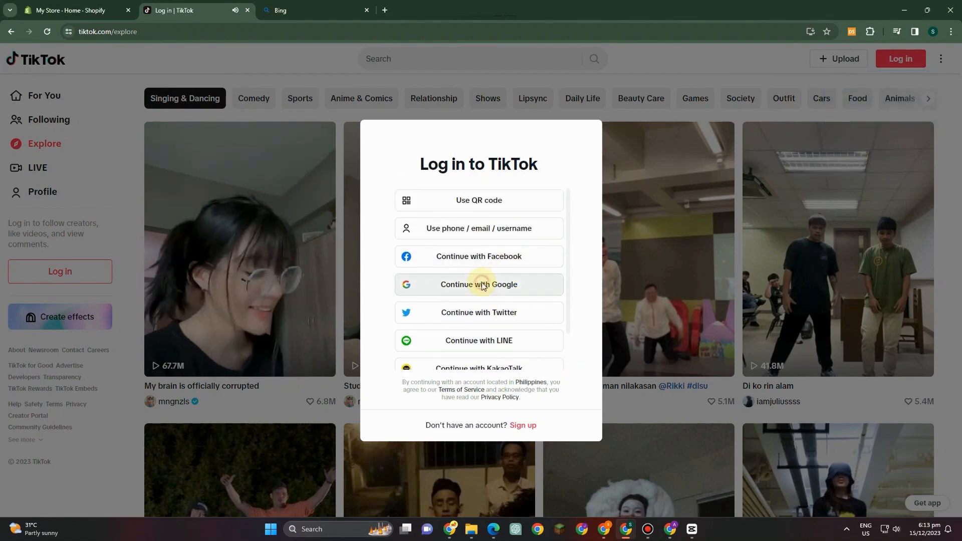
left_click(481, 281)
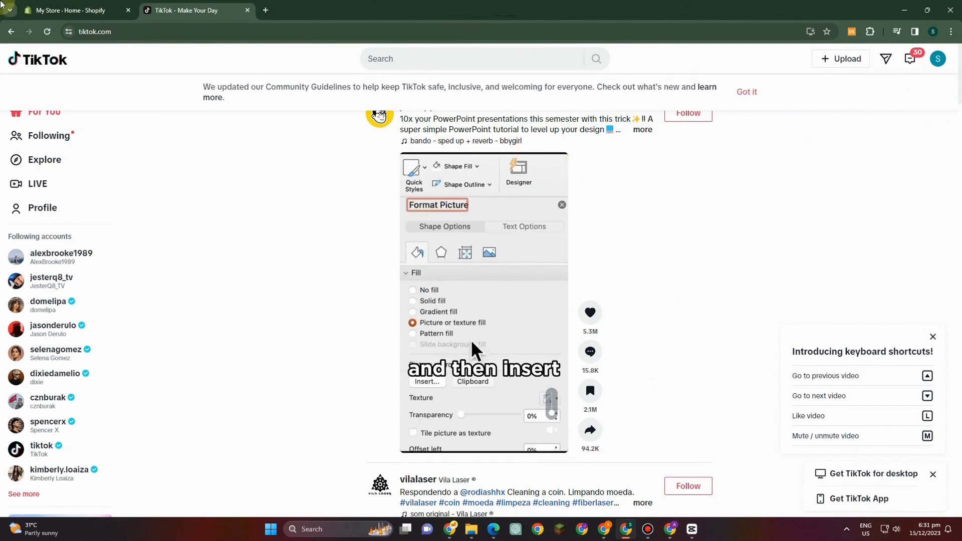
Step: Return to the Shopify store admin, search the Shopify App Store for "Tiktok" and open the TikTok app listing
left_click(65, 10)
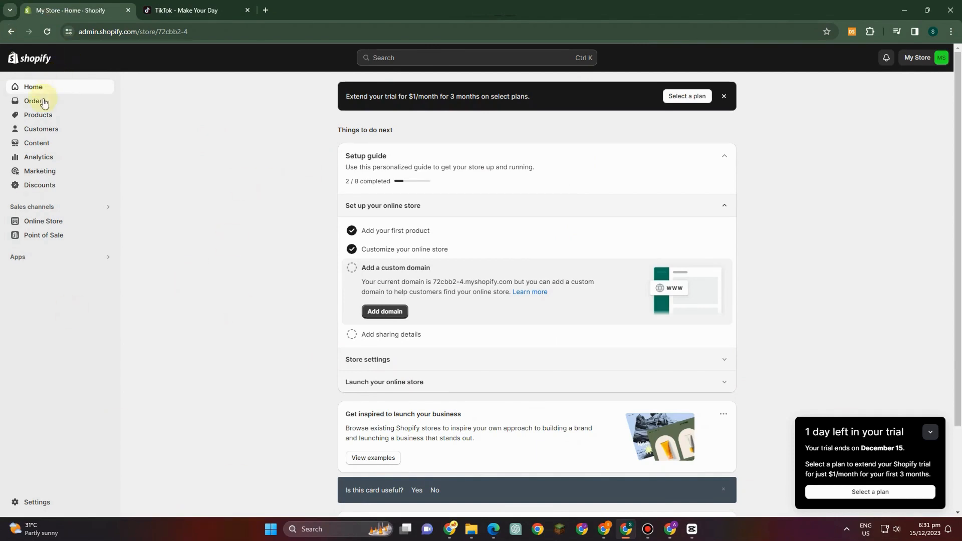
left_click(31, 263)
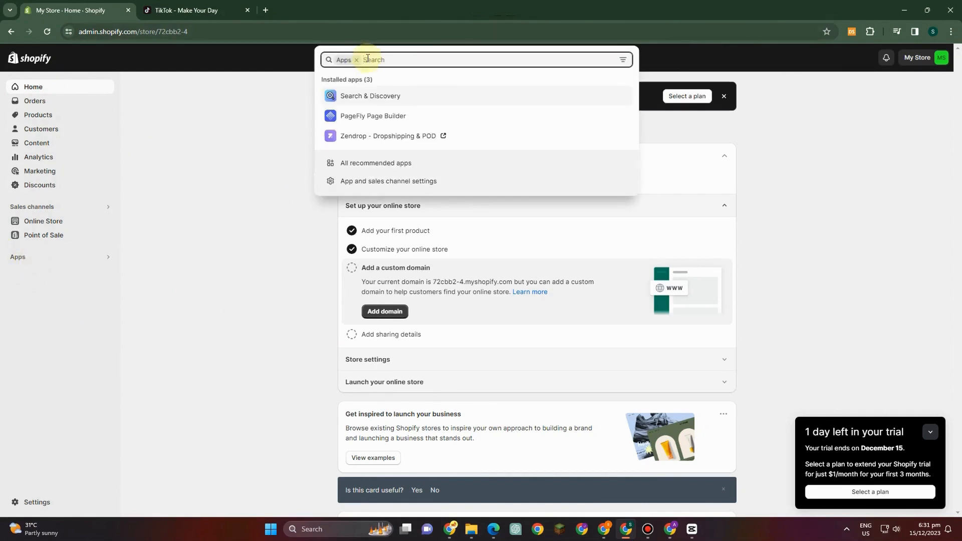
type("Tiktok")
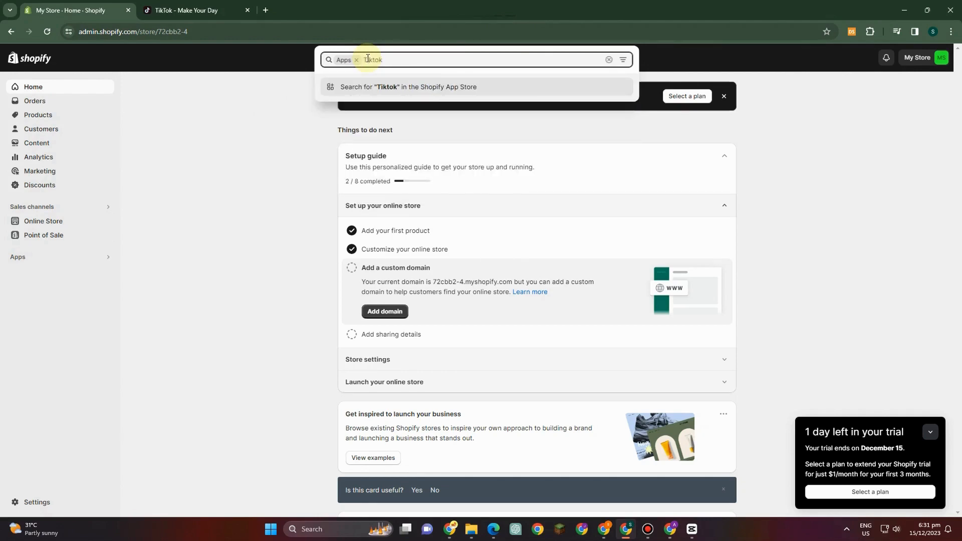
key("Return")
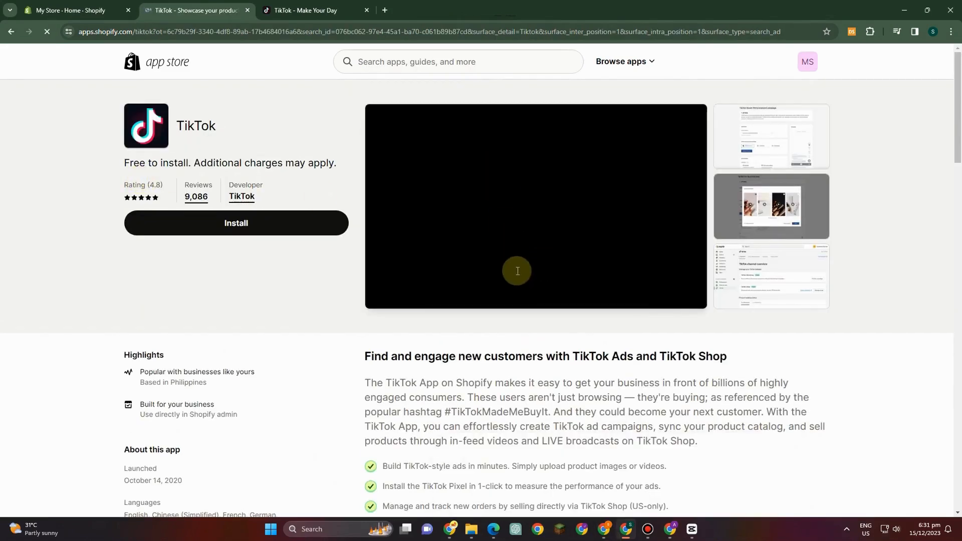
Step: Review the TikTok app listing's description, pricing, merchant reviews and developer details
scroll(669, 349, "down", 1)
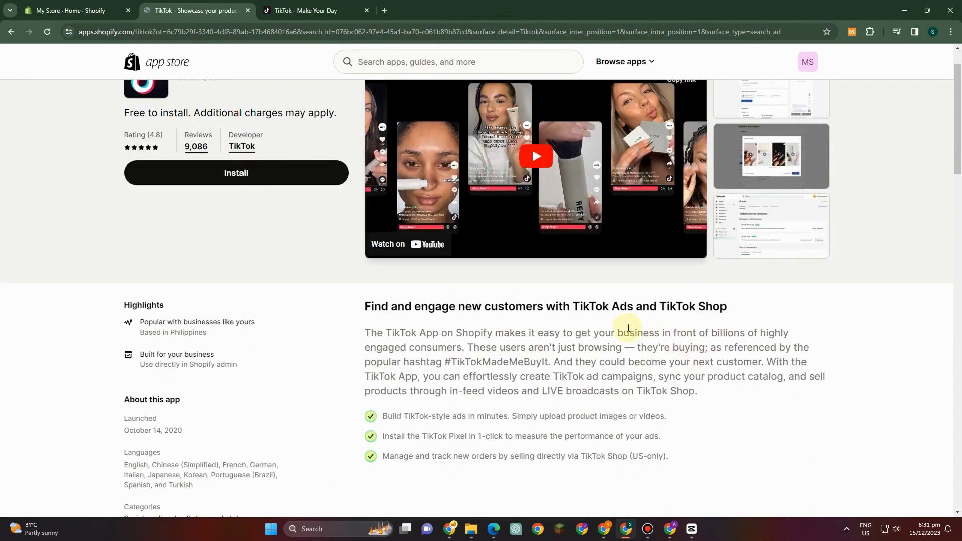
scroll(640, 317, "down", 2)
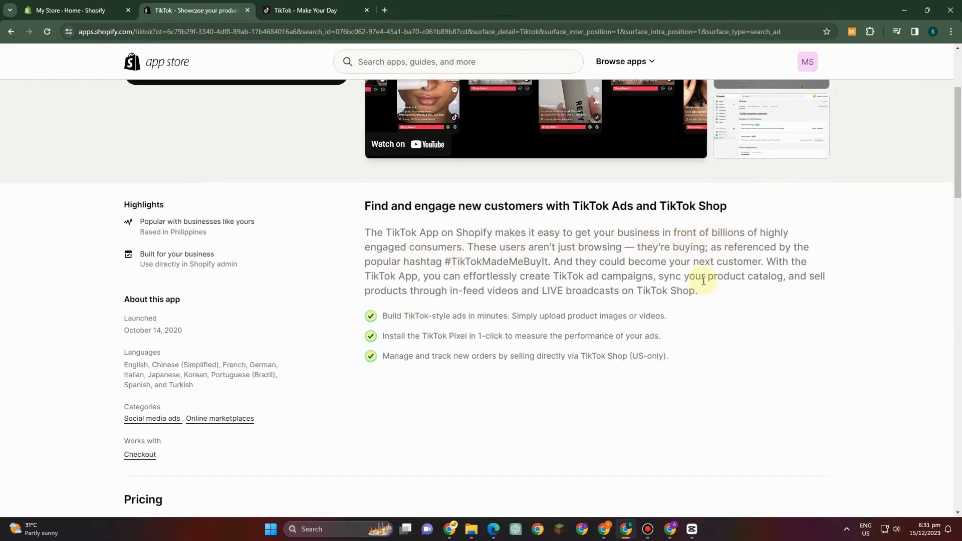
scroll(703, 281, "down", 3)
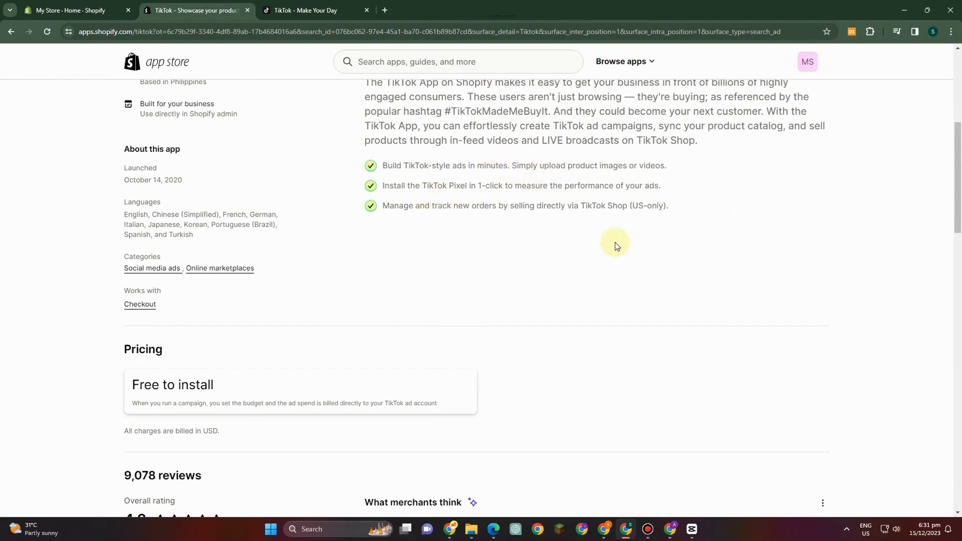
scroll(611, 242, "down", 2)
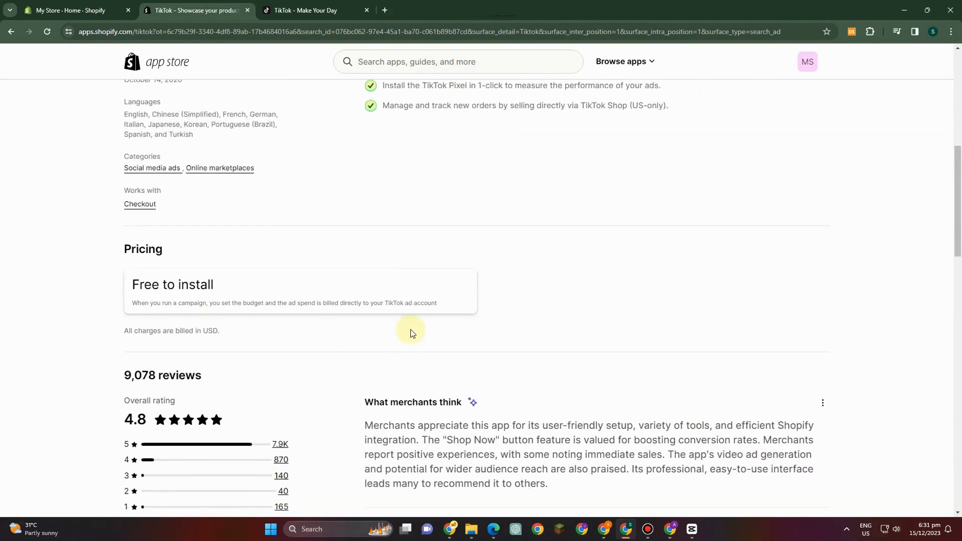
scroll(411, 332, "down", 13)
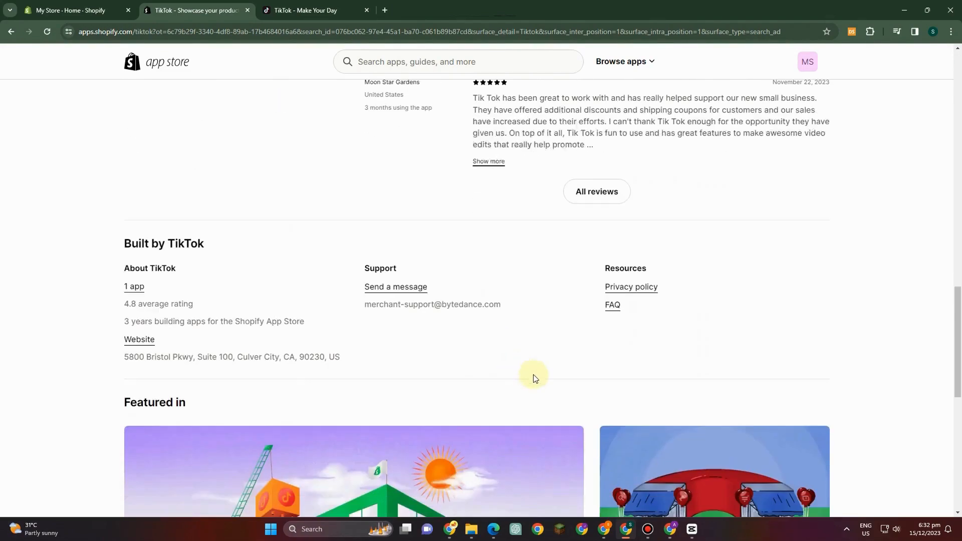
scroll(534, 378, "up", 16)
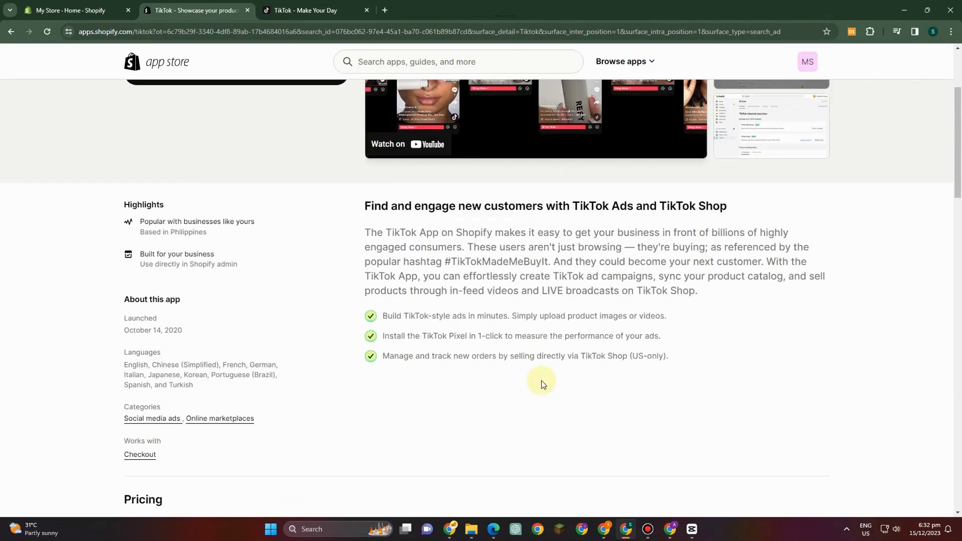
scroll(541, 384, "up", 3)
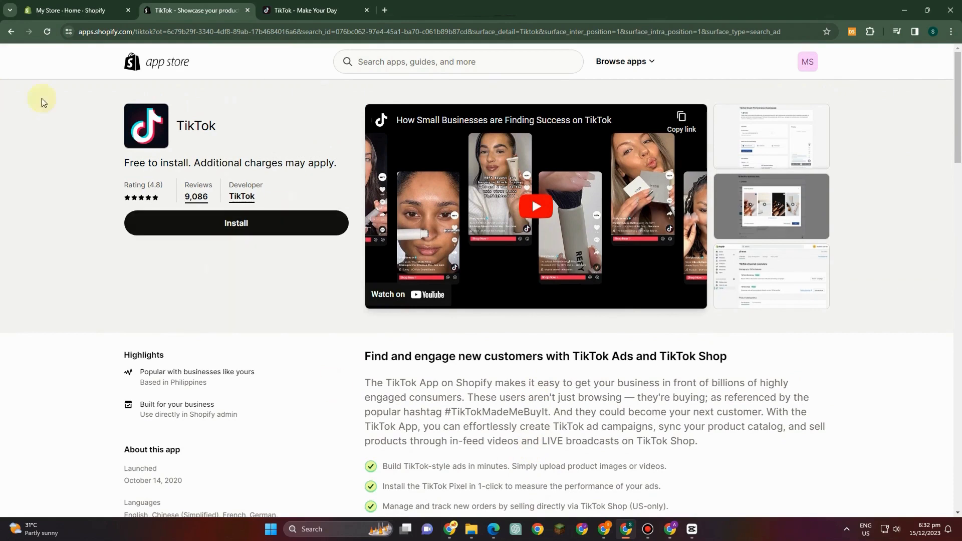
Step: Install the TikTok app on the store as a sales channel and start its TikTok Marketing setup
left_click(255, 230)
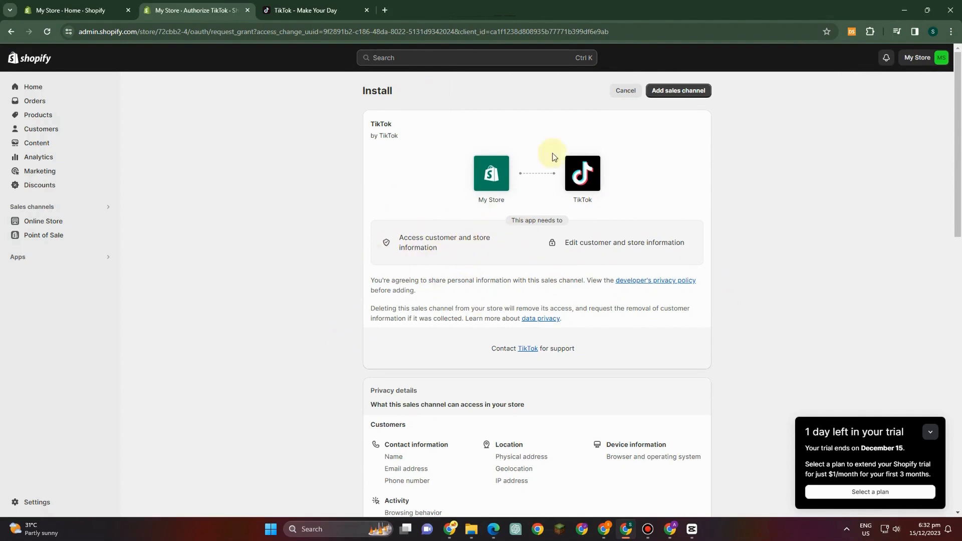
left_click(674, 92)
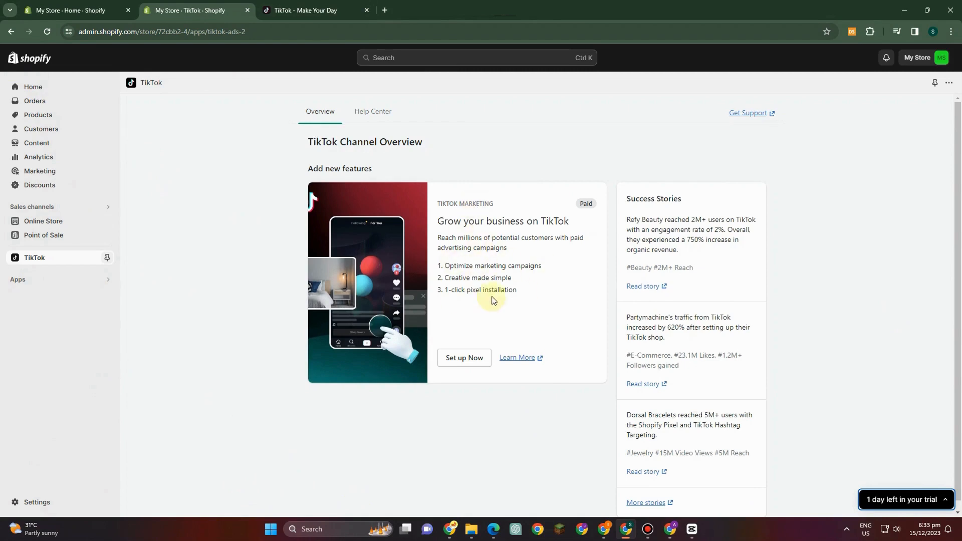
left_click(463, 364)
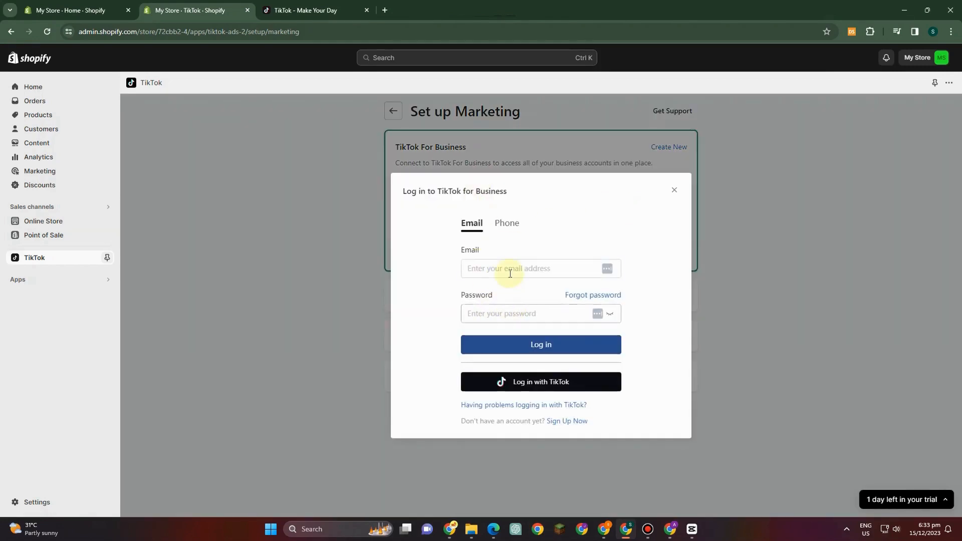
Step: Log in to TikTok for Business with the TikTok account and authorize the requested account access
left_click(533, 271)
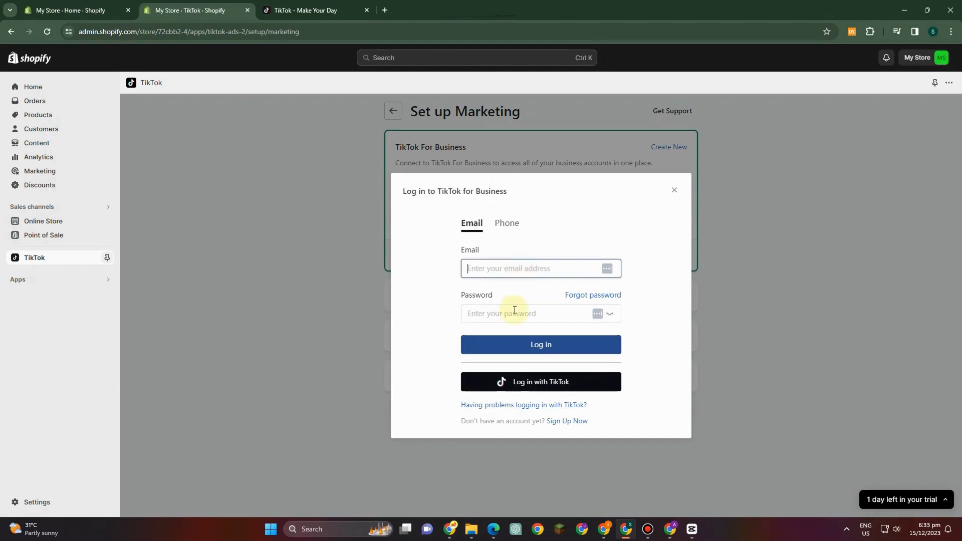
left_click(553, 385)
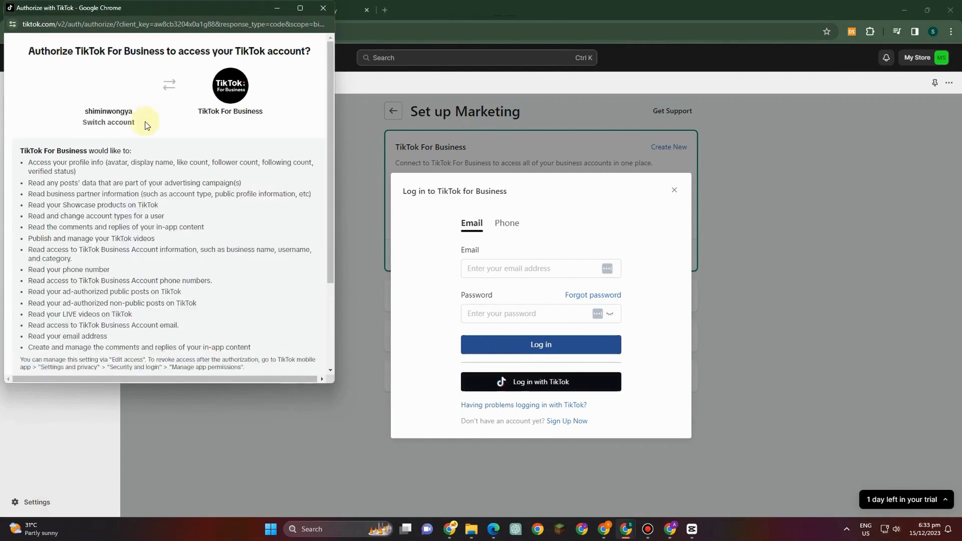
scroll(252, 225, "down", 3)
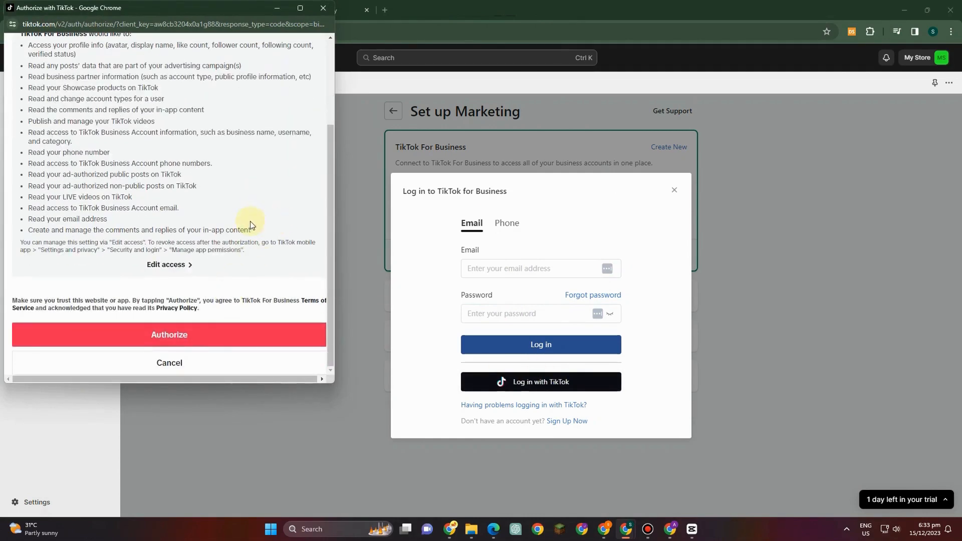
scroll(106, 120, "up", 1)
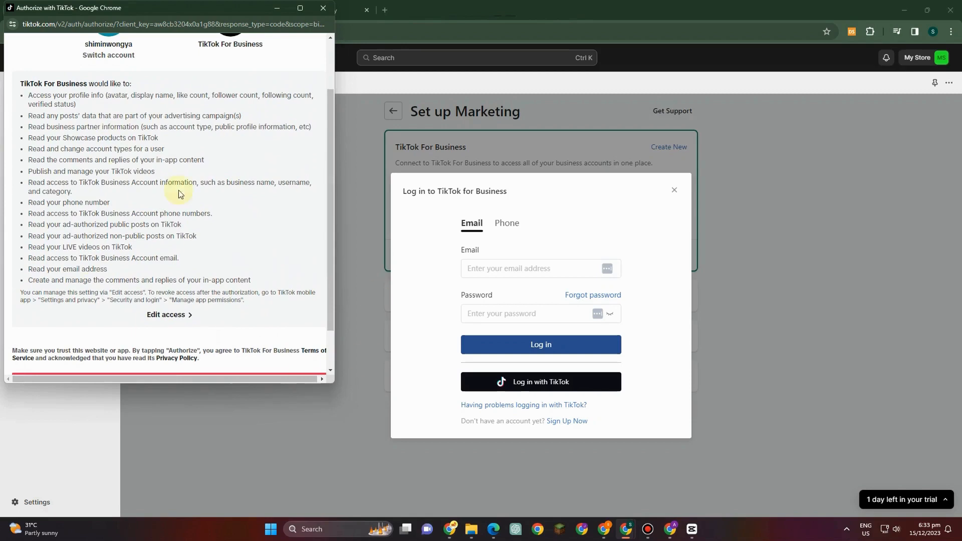
scroll(164, 206, "down", 1)
left_click(235, 333)
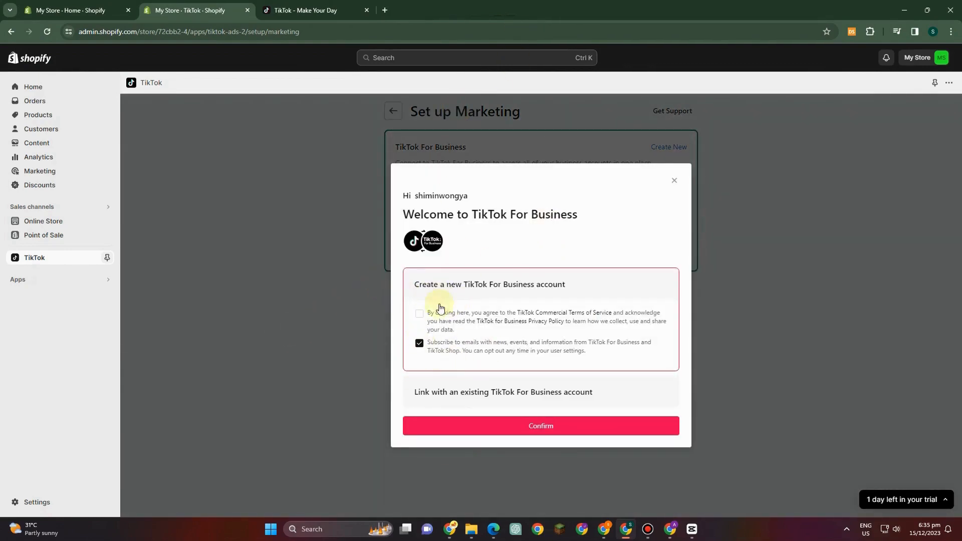
Step: Create a new TikTok For Business account, agreeing to the commercial terms, and connect it to Shopify
left_click(419, 314)
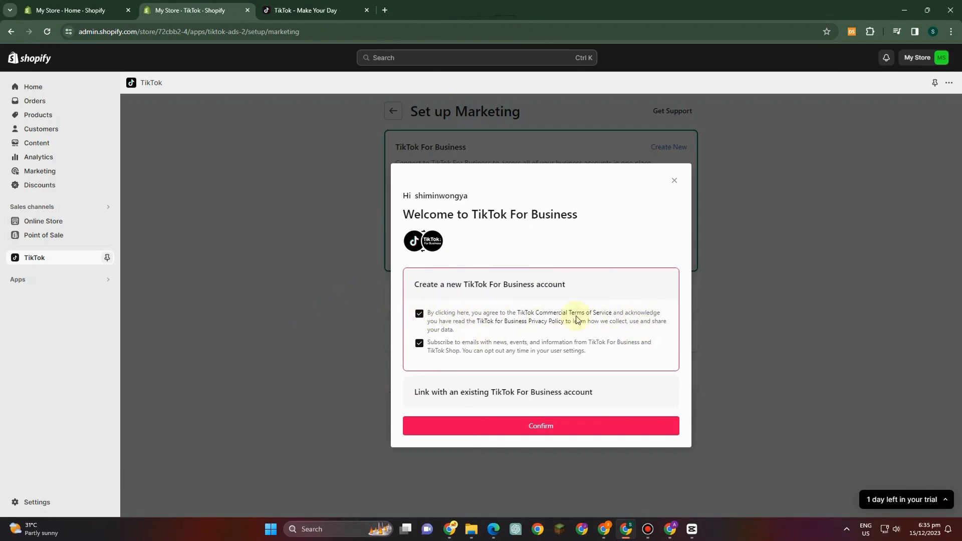
left_click(580, 426)
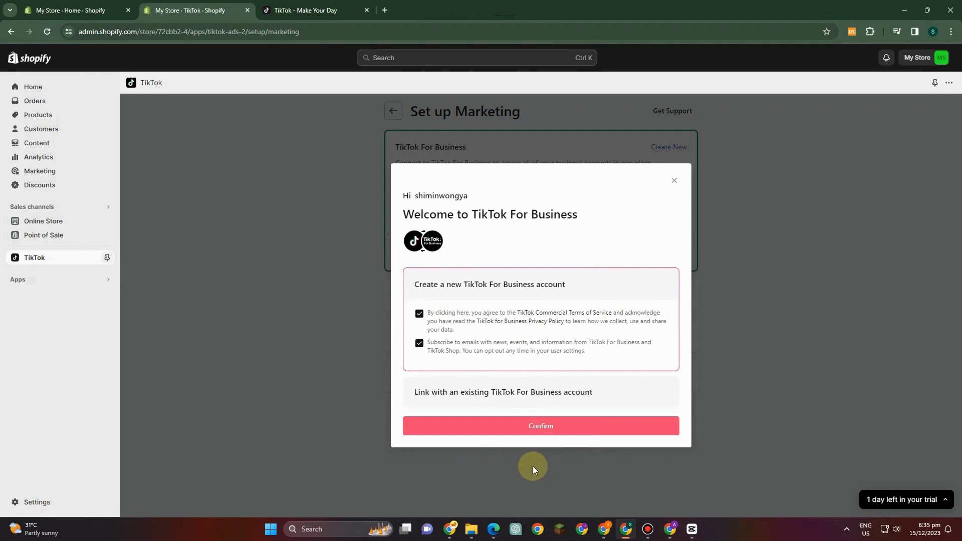
left_click(560, 429)
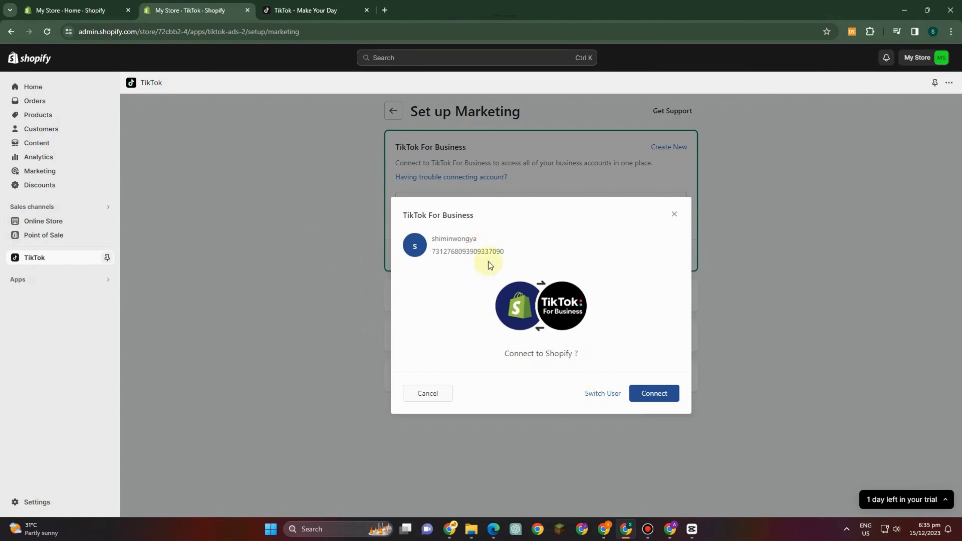
left_click(659, 394)
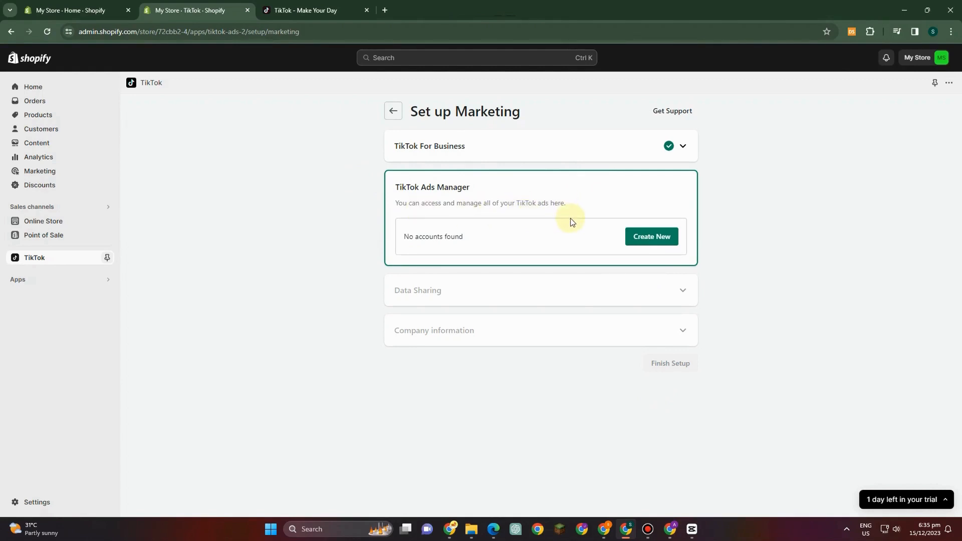
Step: Create a new TikTok Ads Manager account, agreeing to the ads terms and advertising guidelines, and connect it to the store
left_click(652, 242)
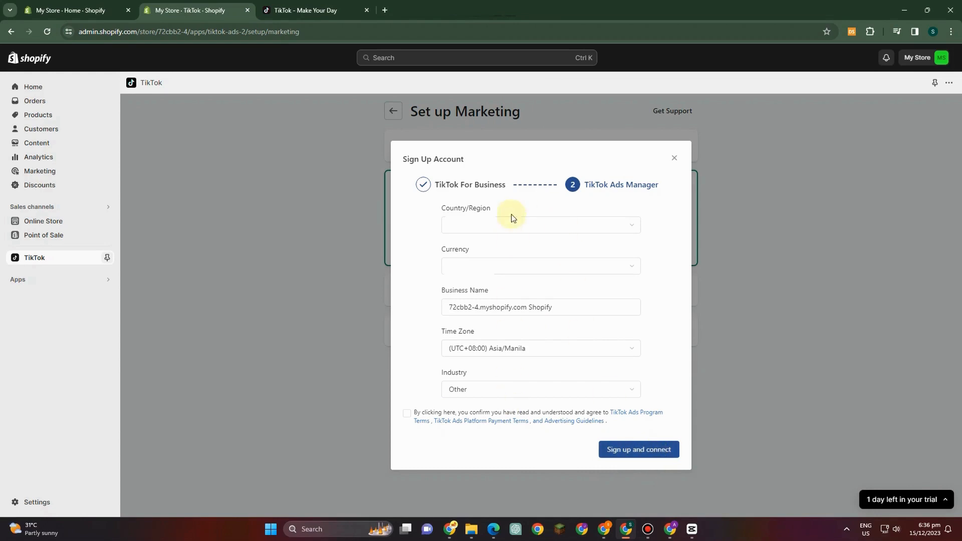
left_click(624, 450)
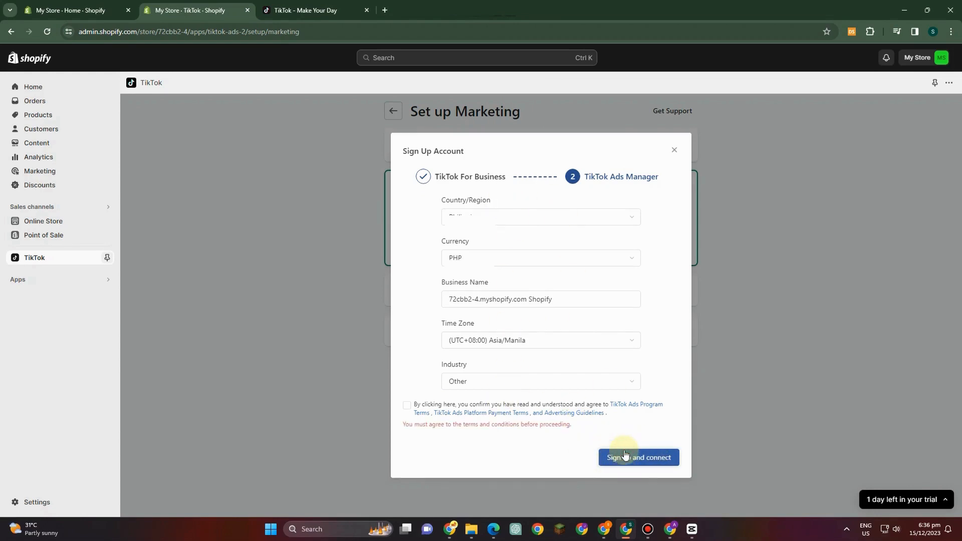
left_click(407, 406)
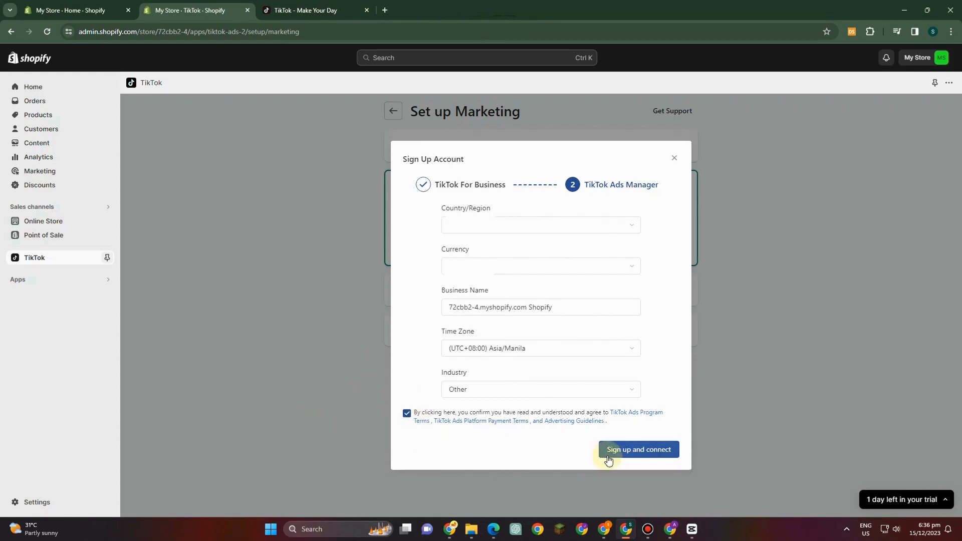
left_click(622, 449)
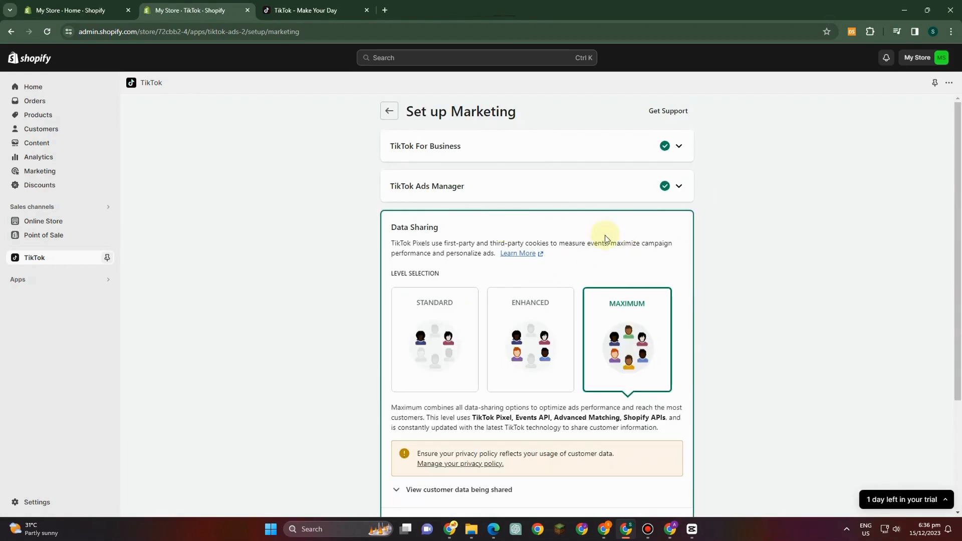
Step: Compare the Enhanced and Standard data sharing levels and choose Maximum as the level
scroll(681, 268, "down", 1)
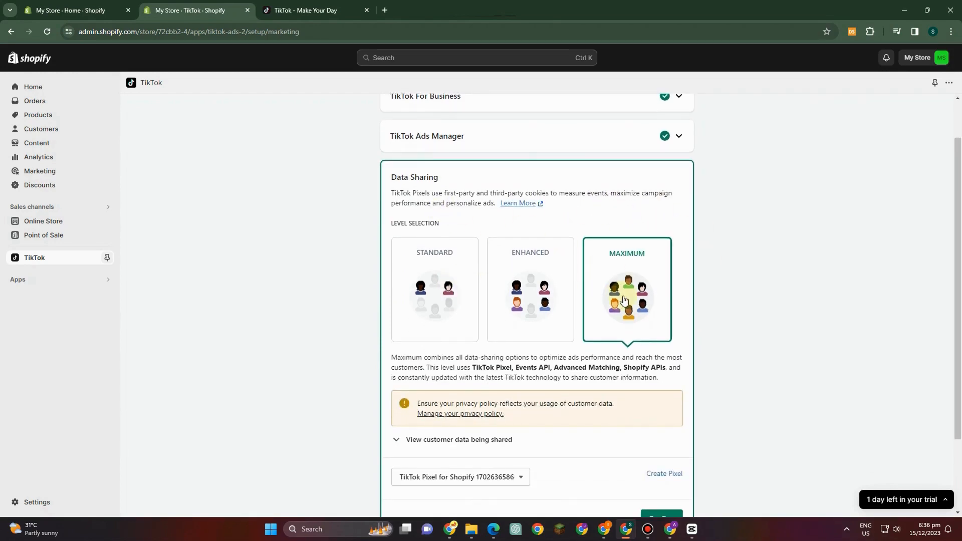
left_click(534, 277)
left_click(445, 281)
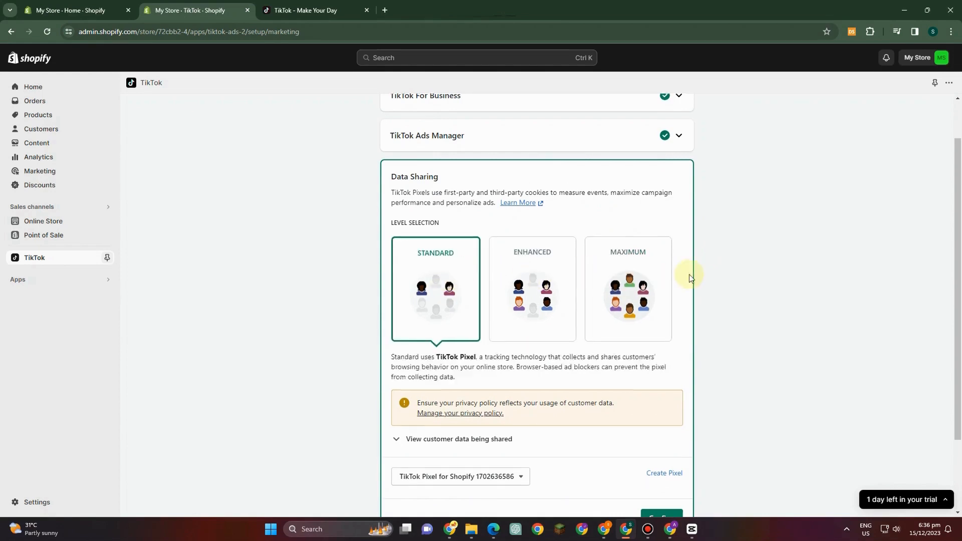
scroll(698, 266, "down", 2)
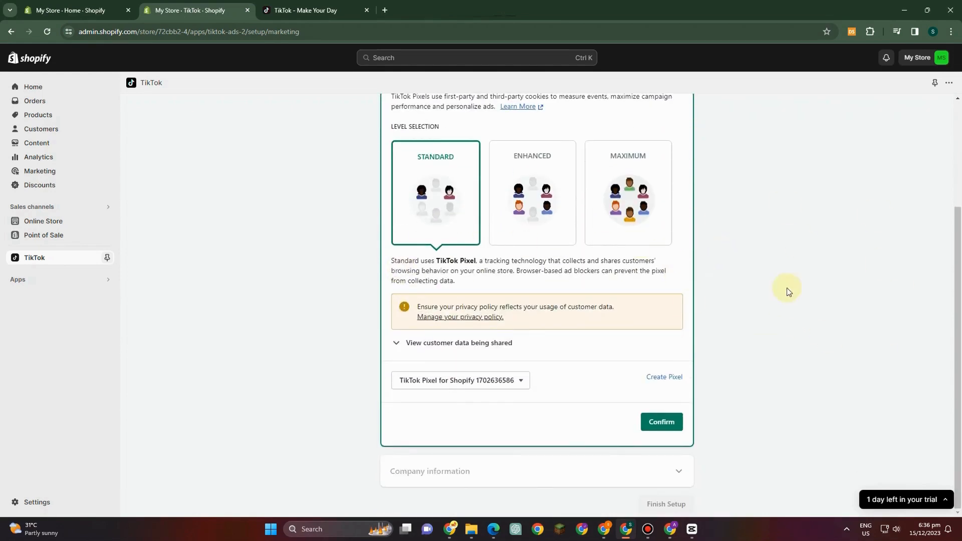
left_click(643, 210)
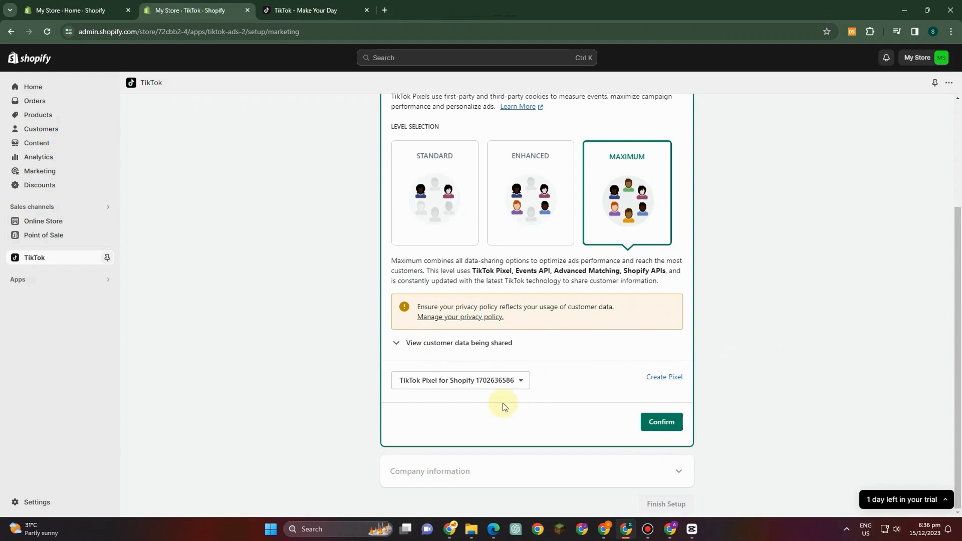
Step: Expand the list of customer data being shared and confirm data sharing with the selected TikTok Pixel for Shopify
left_click(522, 381)
left_click(521, 381)
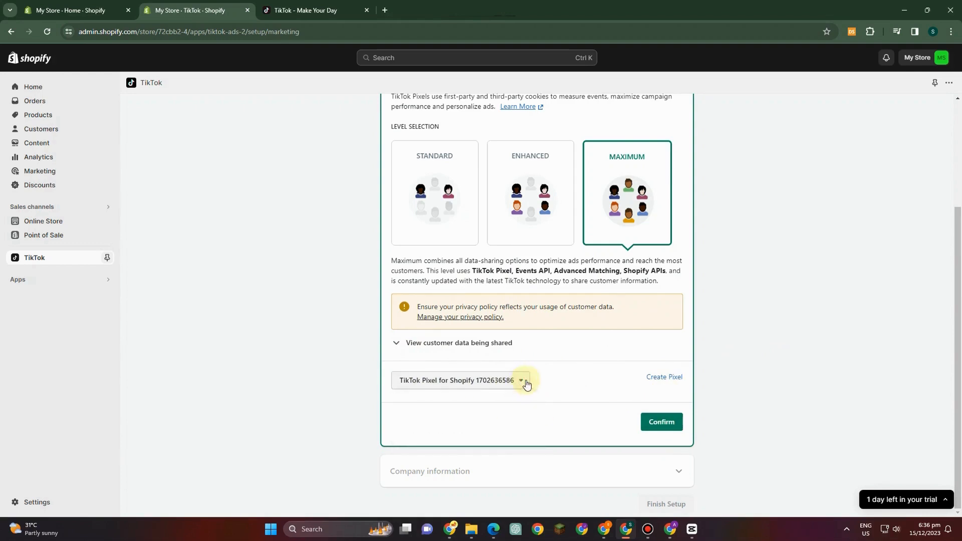
left_click(397, 344)
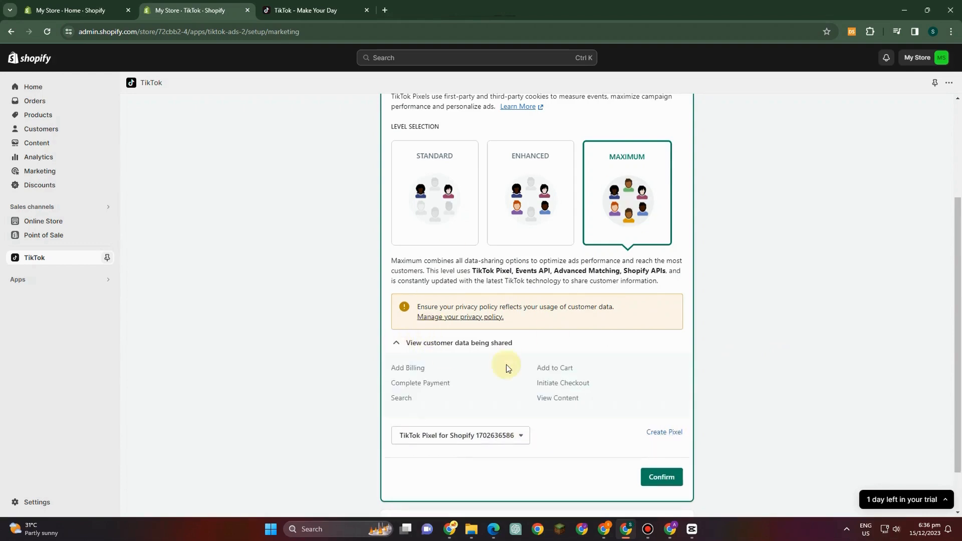
scroll(576, 396, "down", 2)
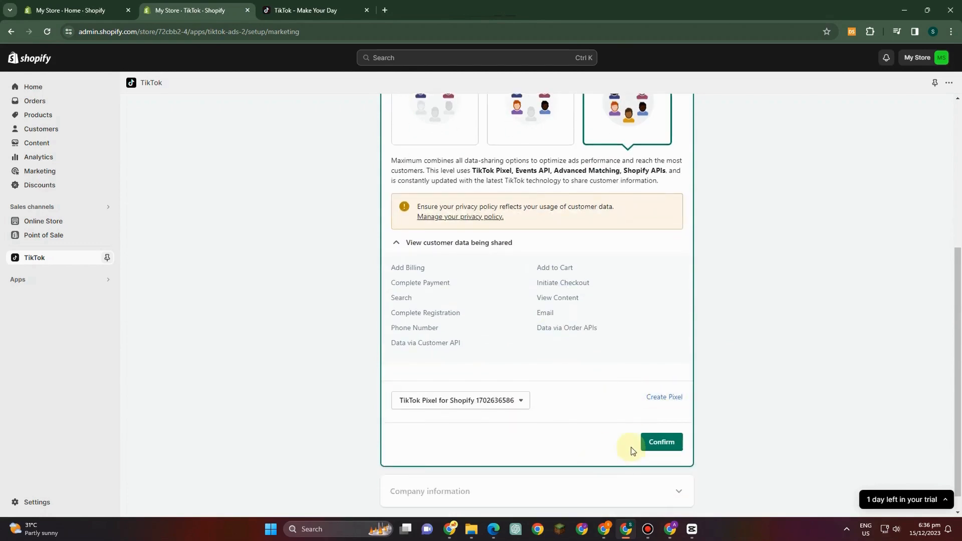
left_click(660, 443)
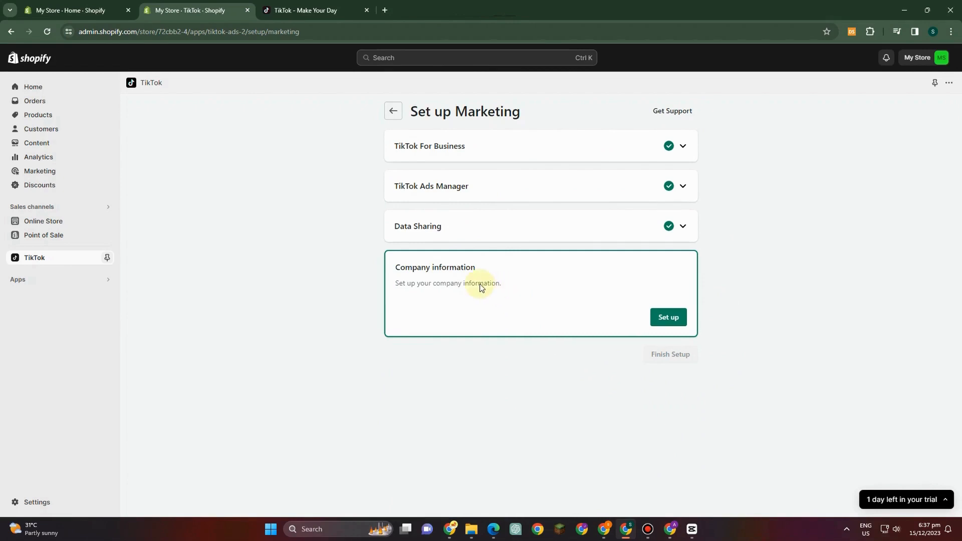
Step: Confirm the company information with automatic payment and finish the marketing setup
left_click(665, 318)
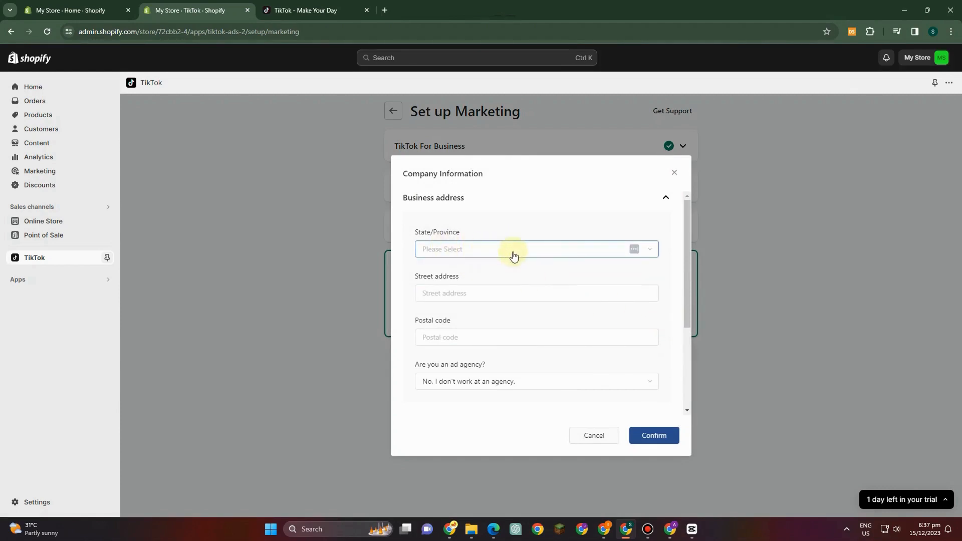
scroll(498, 279, "down", 1)
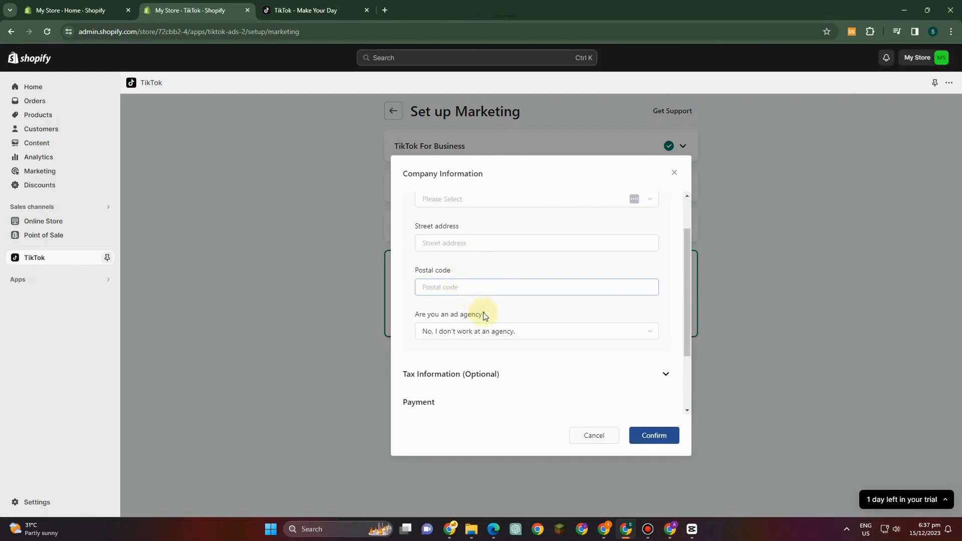
scroll(485, 315, "down", 1)
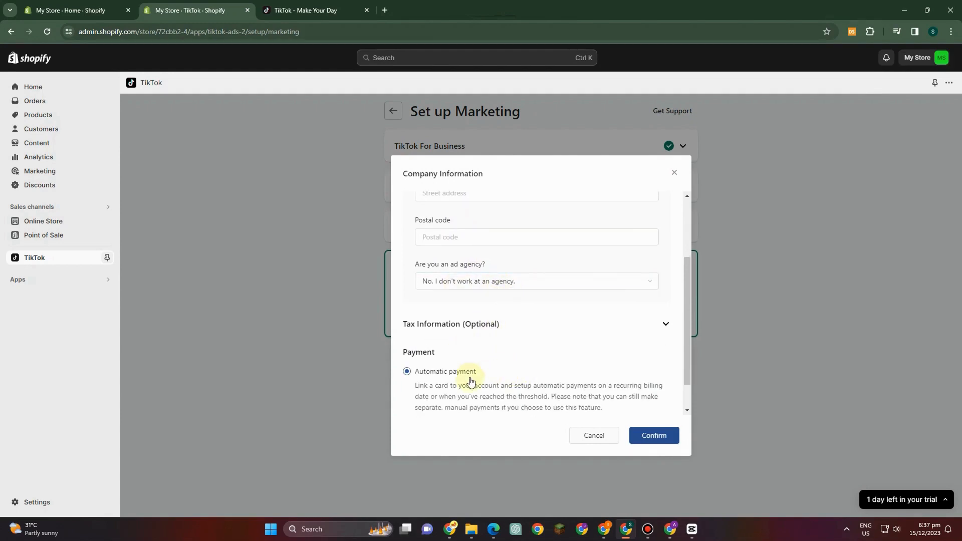
left_click(664, 445)
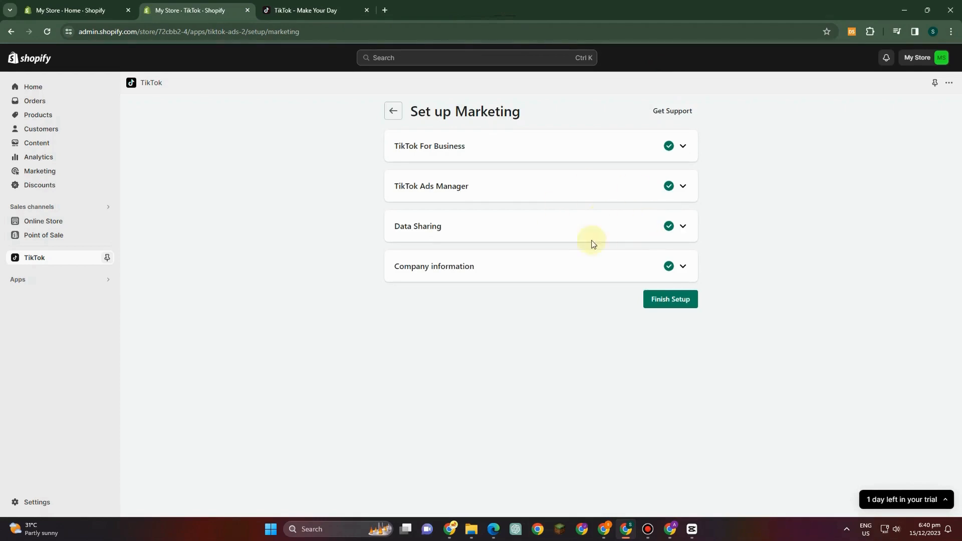
left_click(675, 293)
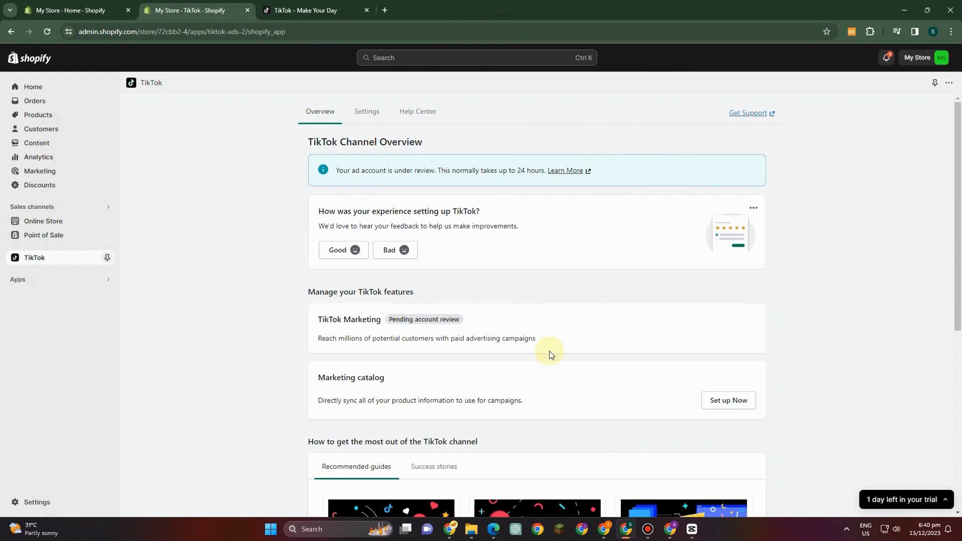
Step: Look through the TikTok channel overview, including its marketing features and recommended guides
scroll(620, 311, "down", 6)
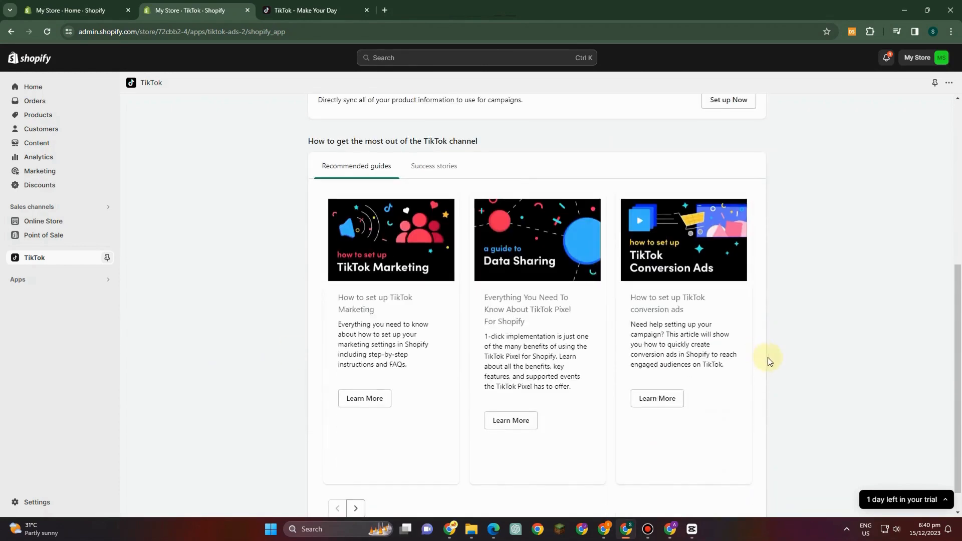
scroll(772, 361, "up", 4)
scroll(788, 364, "up", 3)
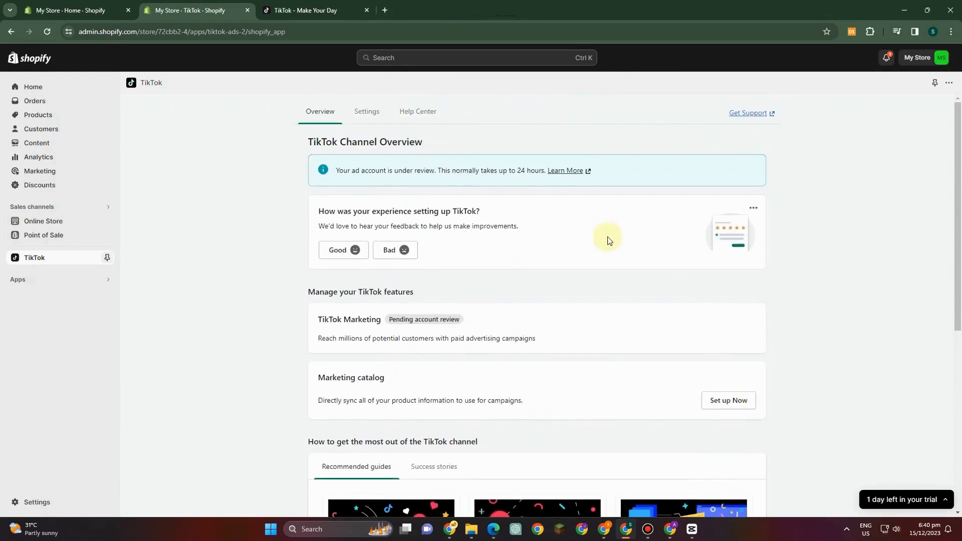
Step: Switch to the TikTok website, browse the For You feed and open the comments of the #jinglebells #christmas video
left_click(303, 9)
scroll(301, 172, "down", 10)
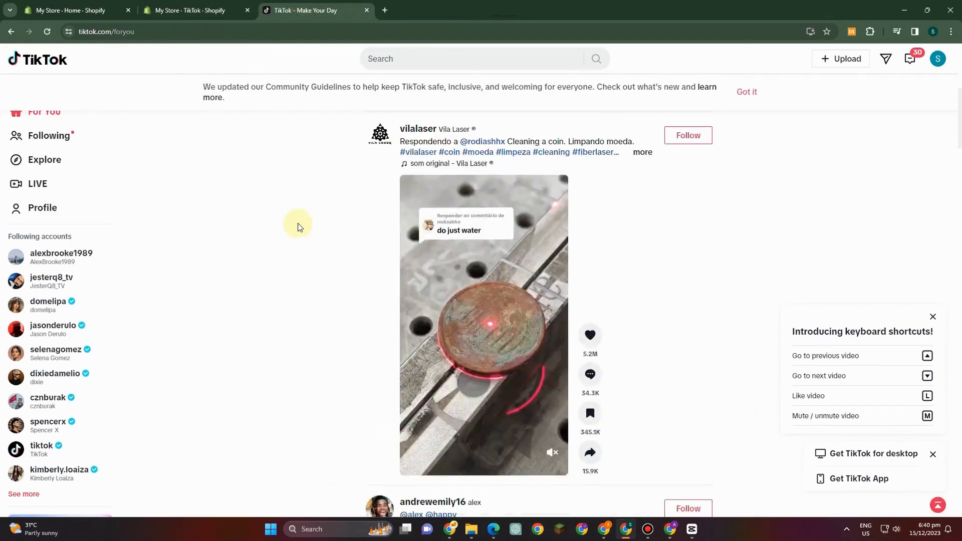
scroll(297, 229, "down", 5)
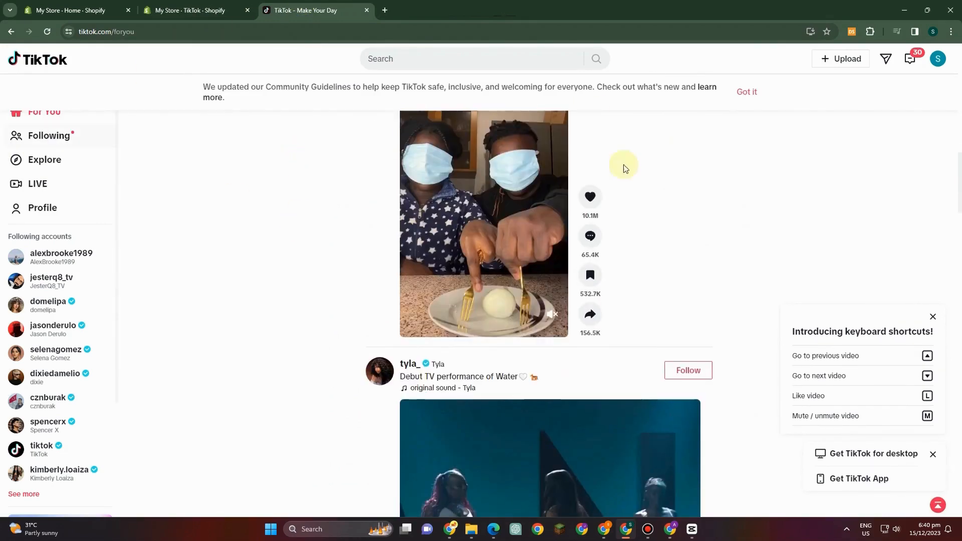
scroll(351, 314, "down", 8)
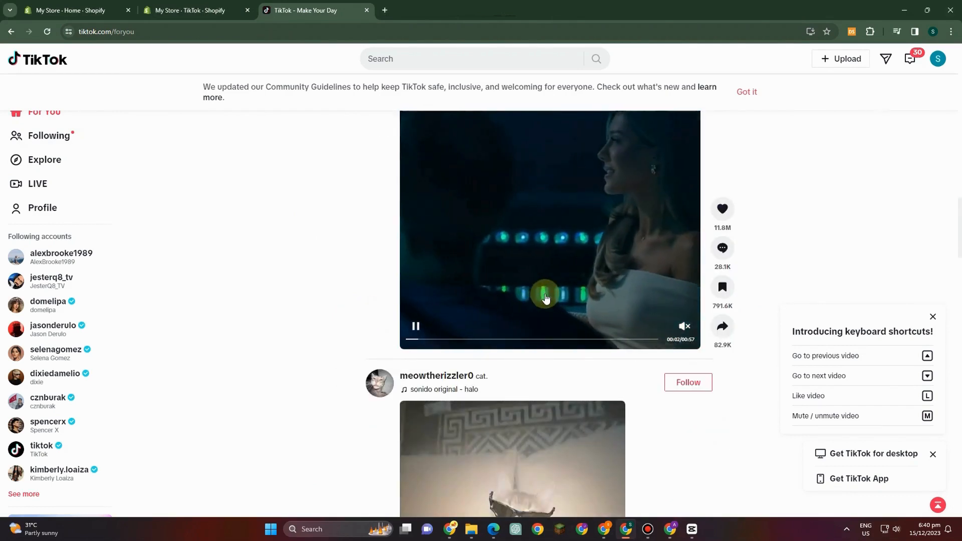
scroll(200, 270, "down", 10)
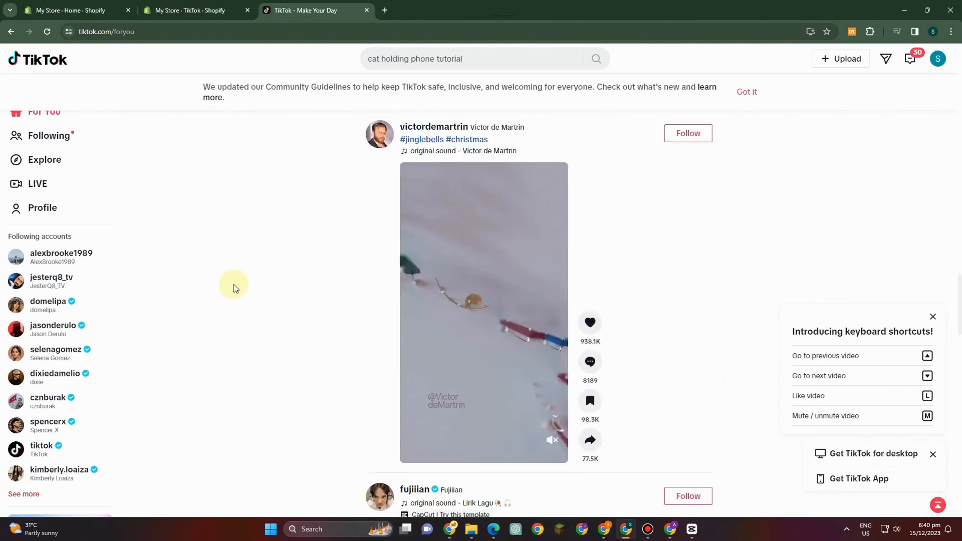
scroll(584, 217, "down", 2)
scroll(616, 193, "up", 3)
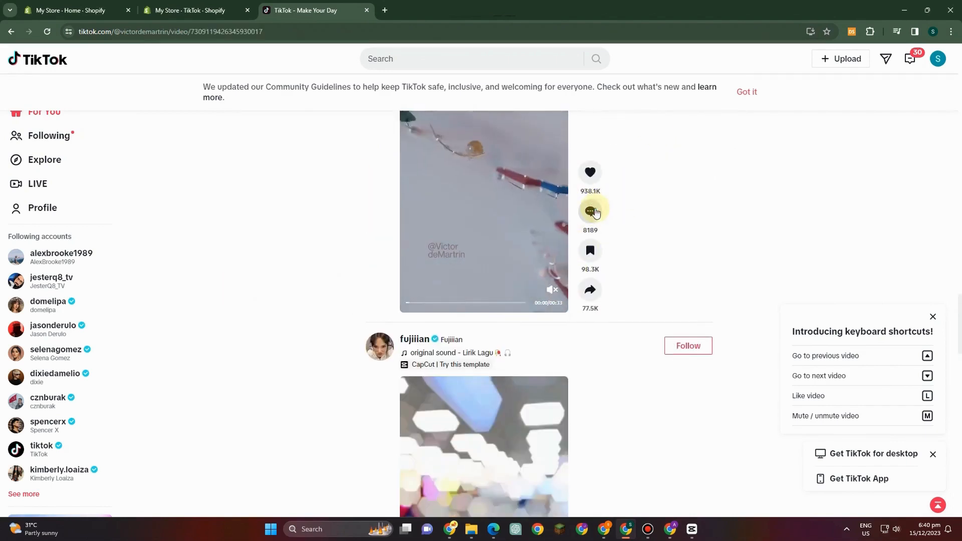
left_click(591, 211)
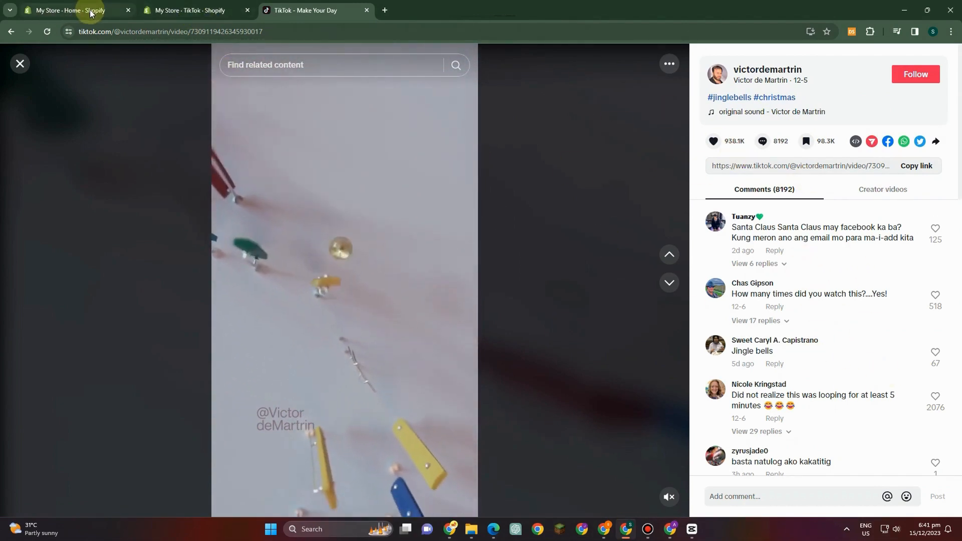
left_click(190, 12)
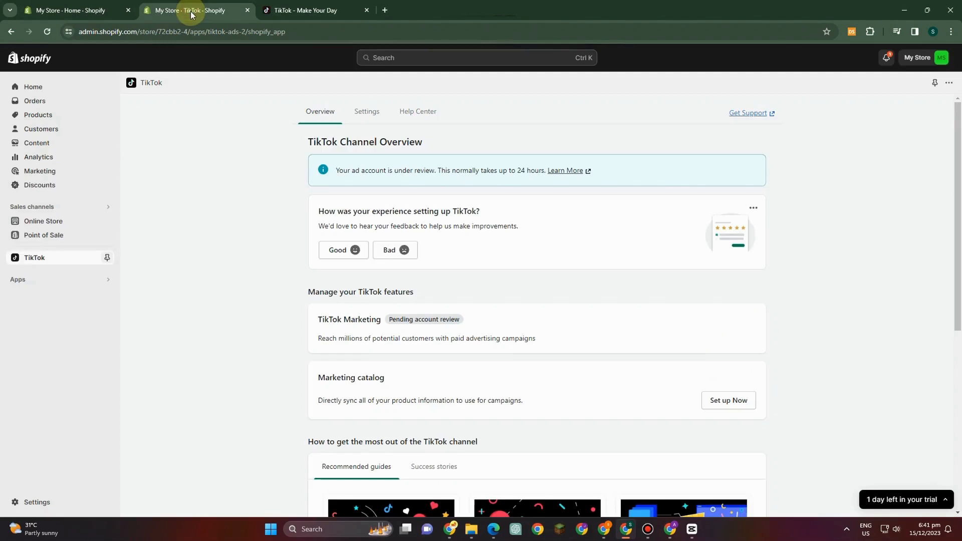
left_click(75, 6)
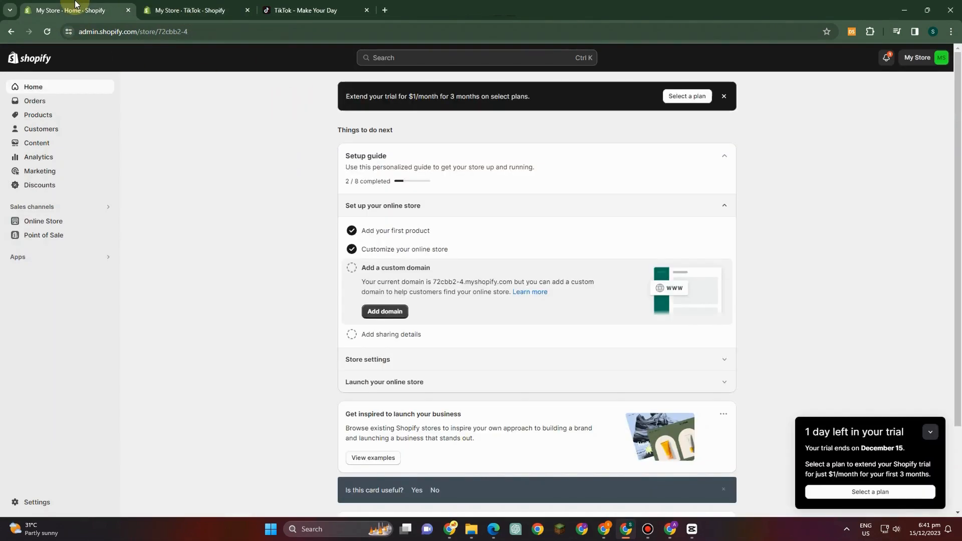
left_click(283, 9)
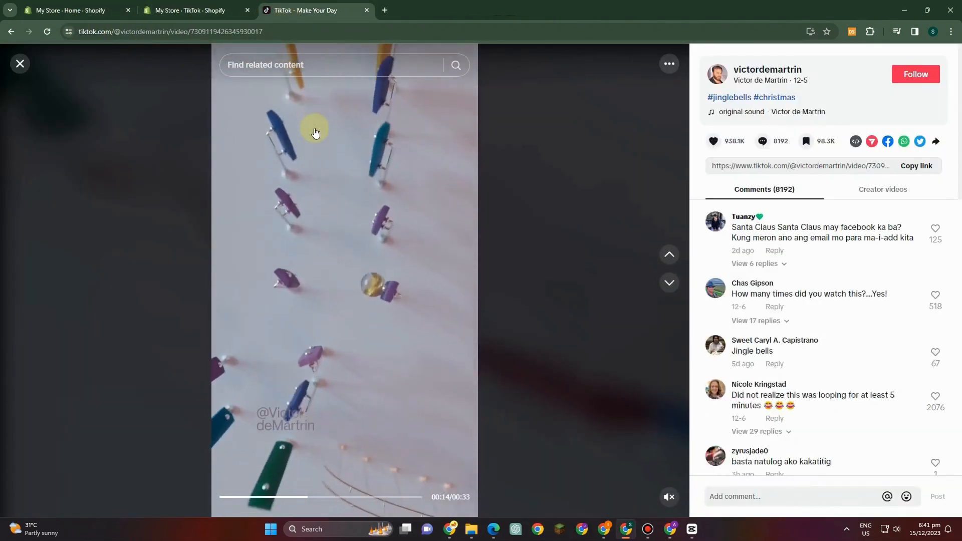
Step: Look through the video's comments, close the video and continue browsing the For You feed
scroll(781, 76, "down", 3)
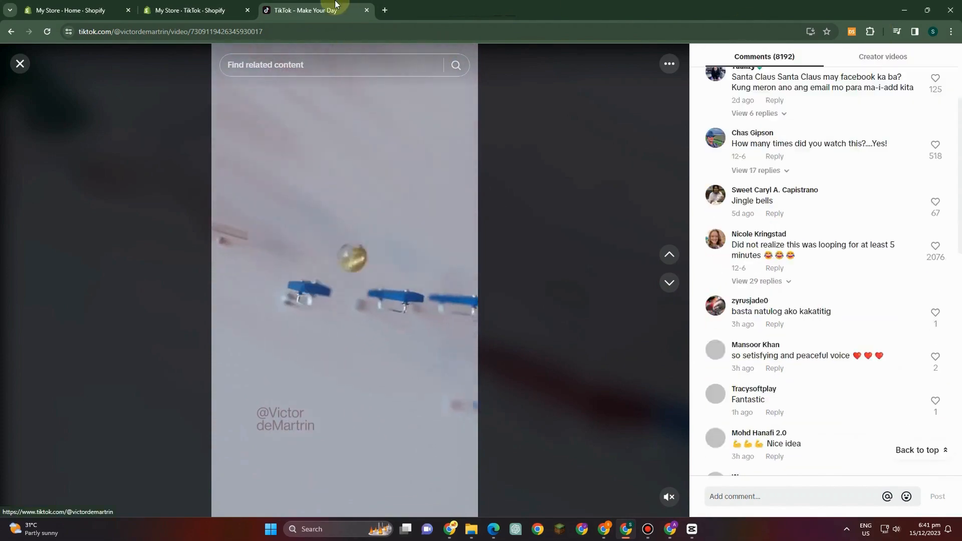
left_click(24, 65)
scroll(633, 265, "down", 5)
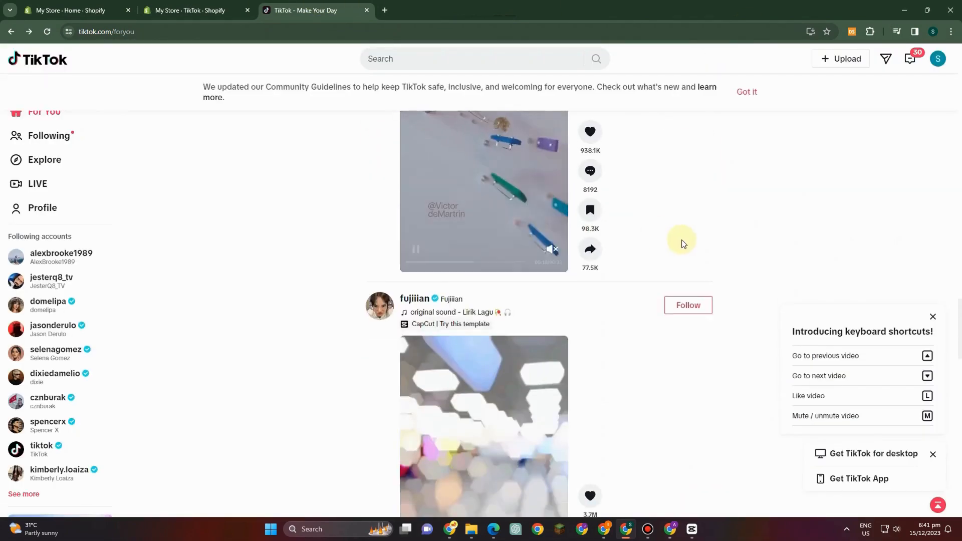
scroll(635, 277, "down", 3)
scroll(638, 277, "down", 5)
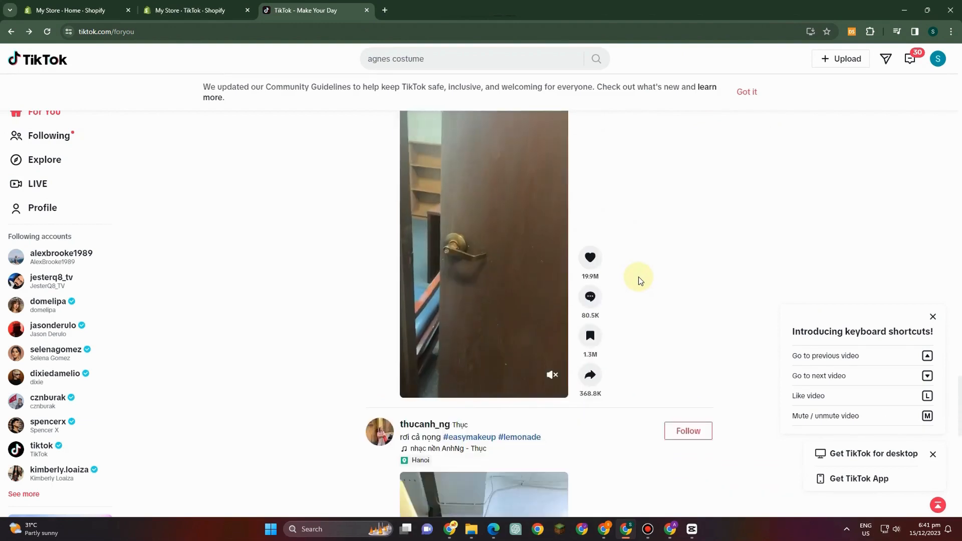
scroll(638, 277, "down", 4)
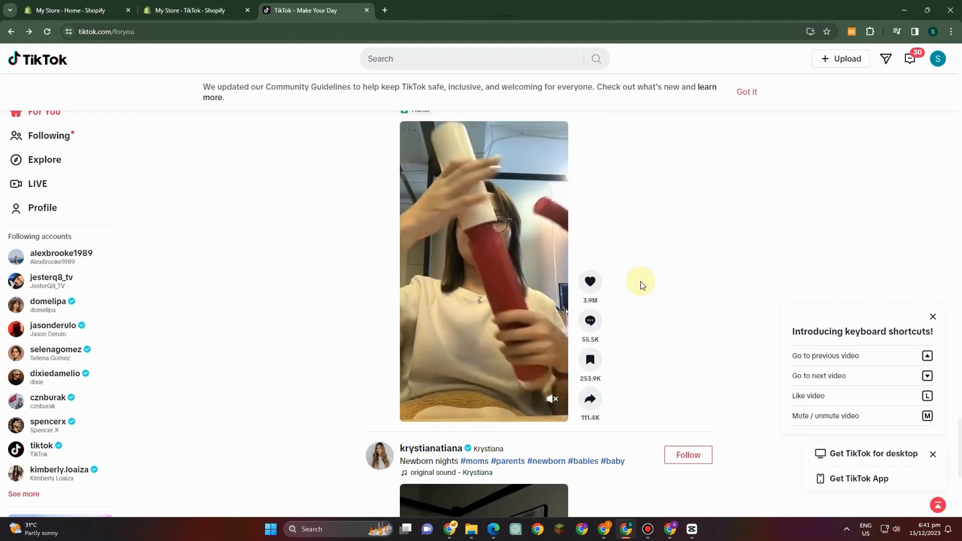
scroll(377, 202, "down", 10)
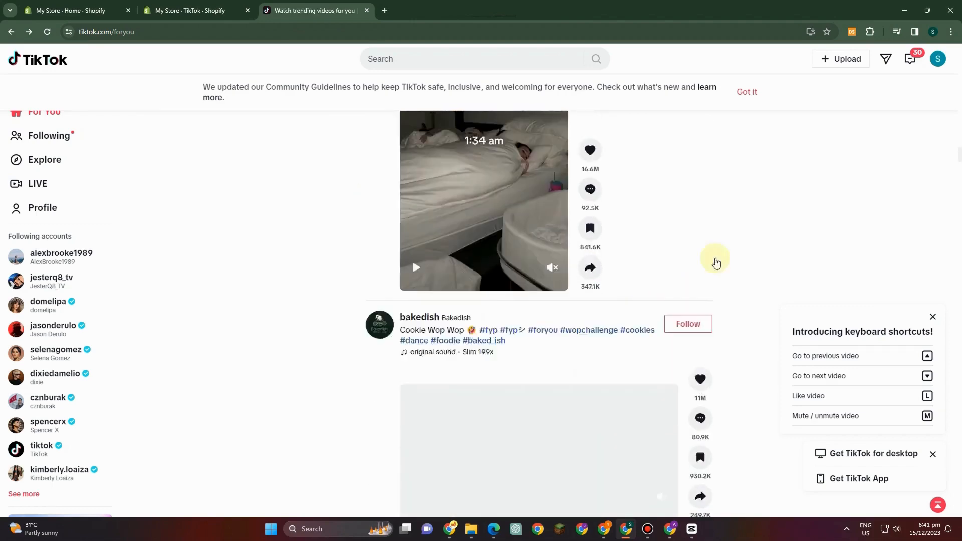
Step: Switch back to the Shopify store admin and open the TikTok app's details in the Apps and sales channels settings
left_click(91, 11)
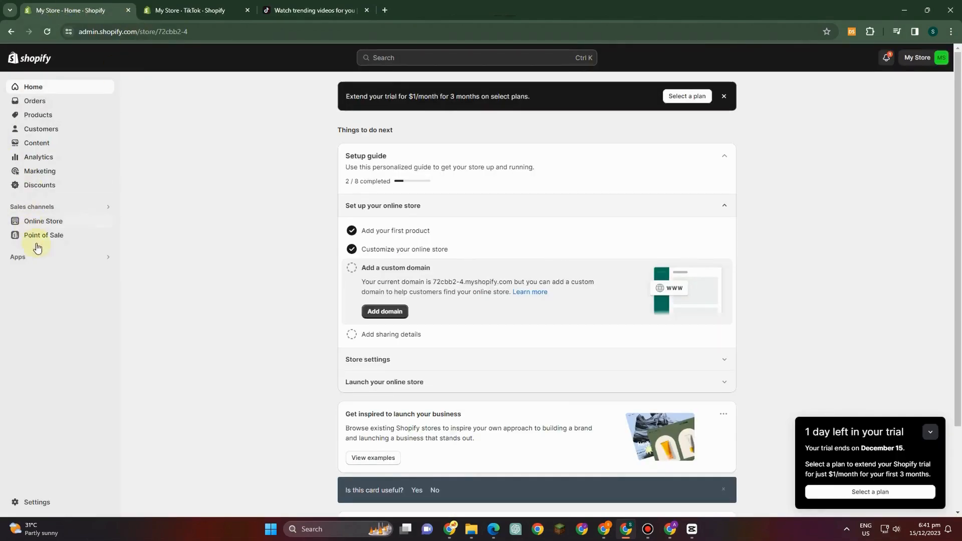
left_click(29, 502)
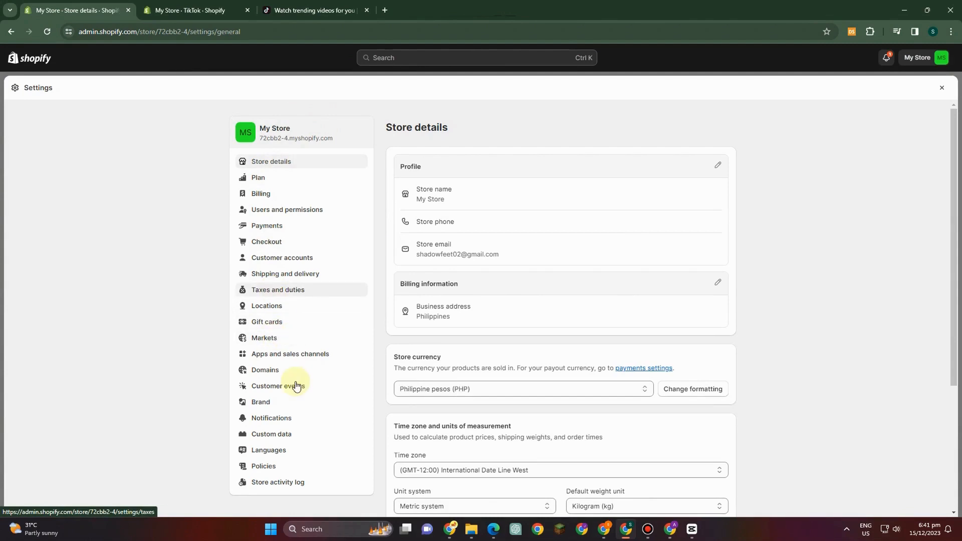
left_click(306, 359)
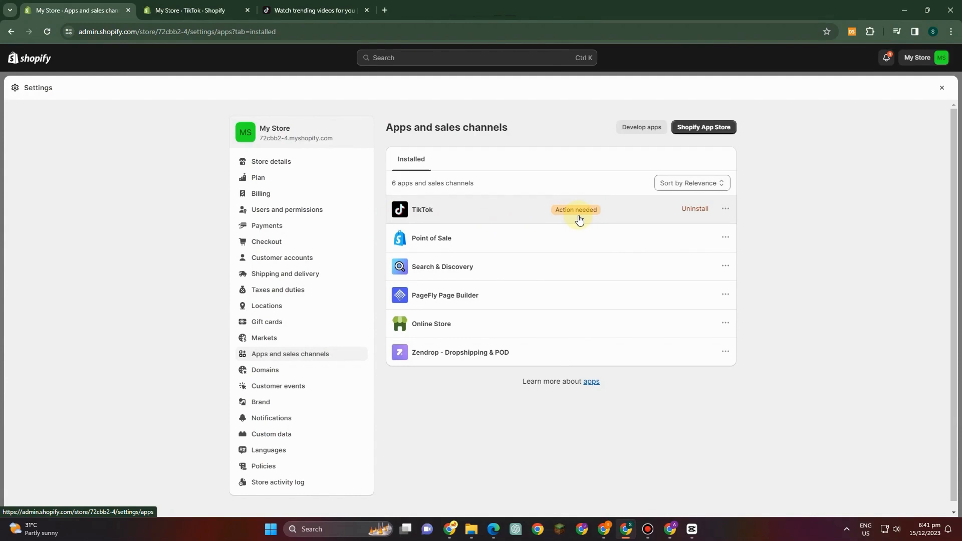
left_click(509, 219)
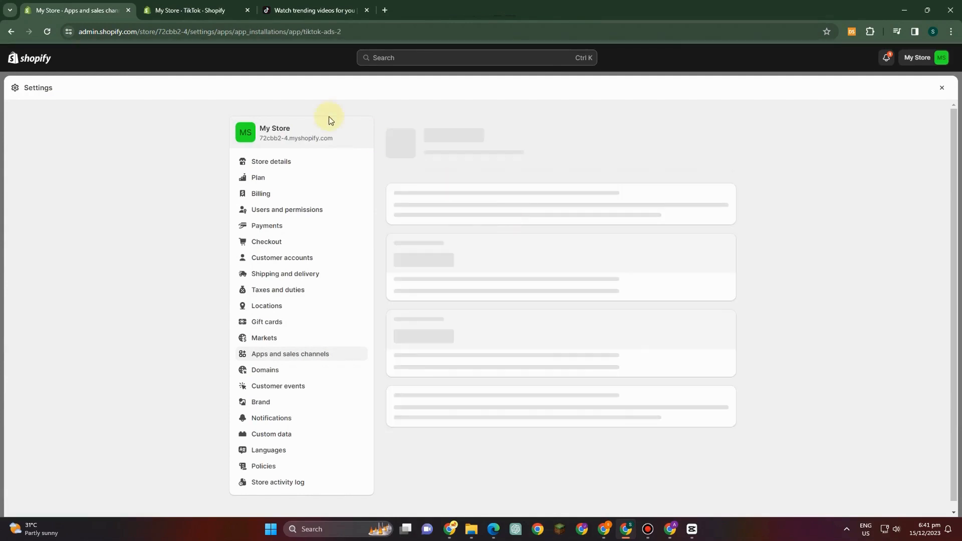
Step: Examine the TikTok sales channel's configuration notice, privacy details, permission details and uninstall section
scroll(725, 221, "down", 4)
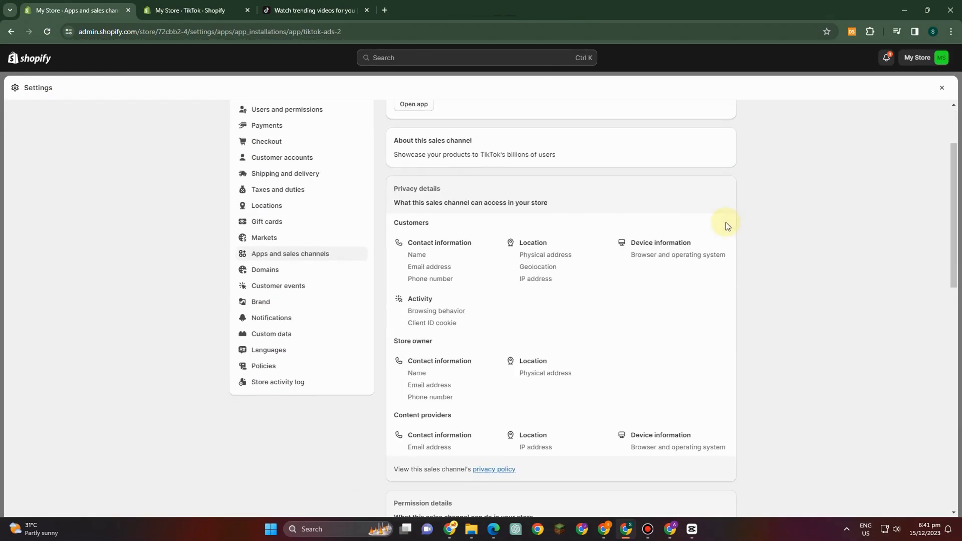
scroll(508, 177, "up", 1)
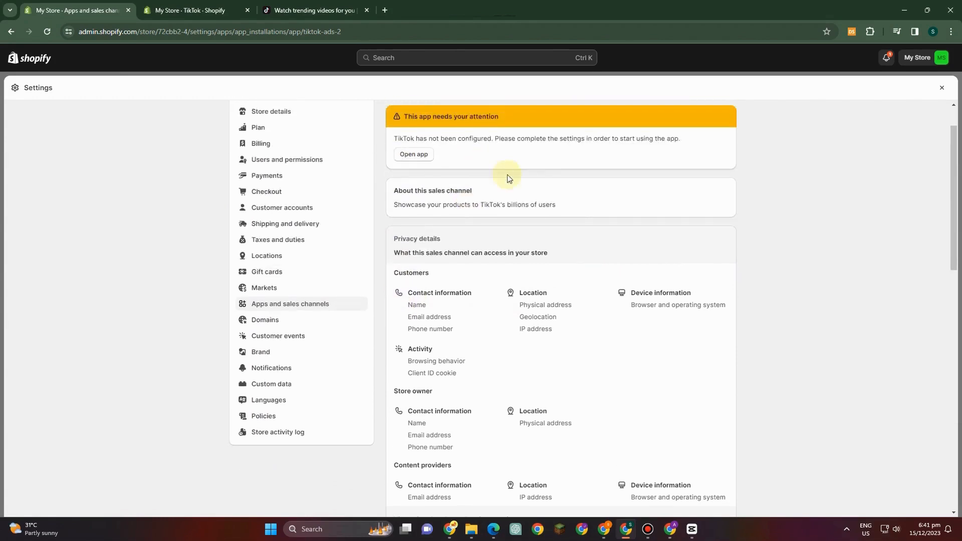
scroll(501, 161, "down", 1)
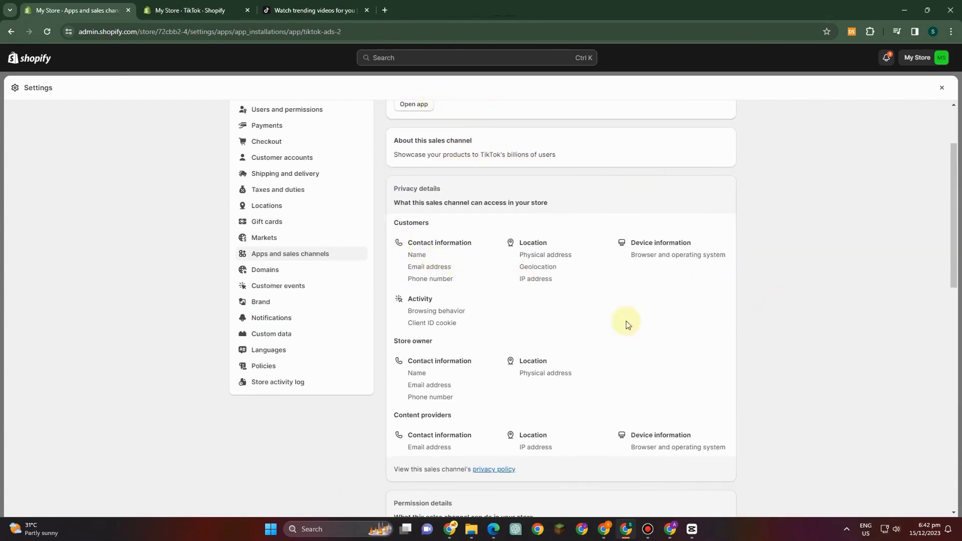
scroll(738, 373, "down", 3)
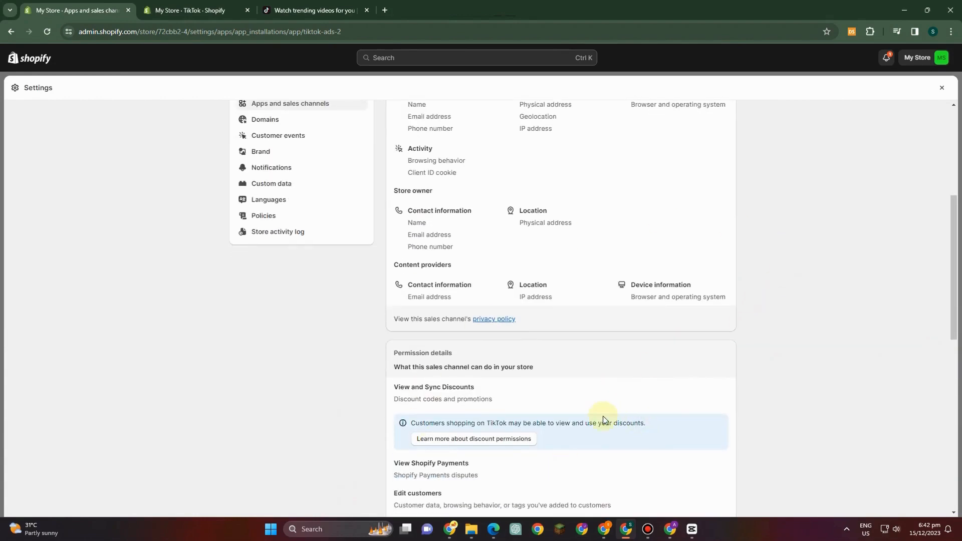
scroll(603, 418, "down", 2)
scroll(649, 330, "down", 6)
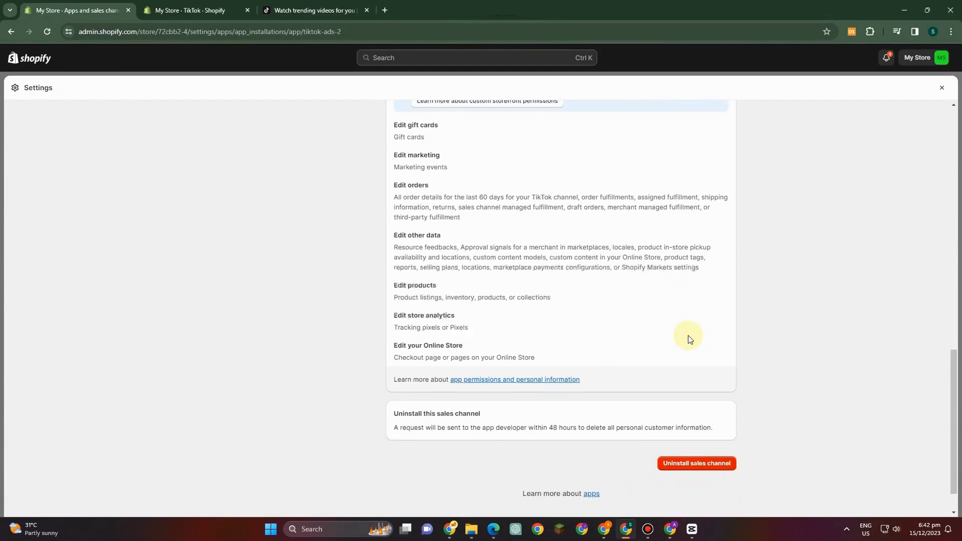
scroll(721, 286, "up", 8)
scroll(722, 285, "up", 5)
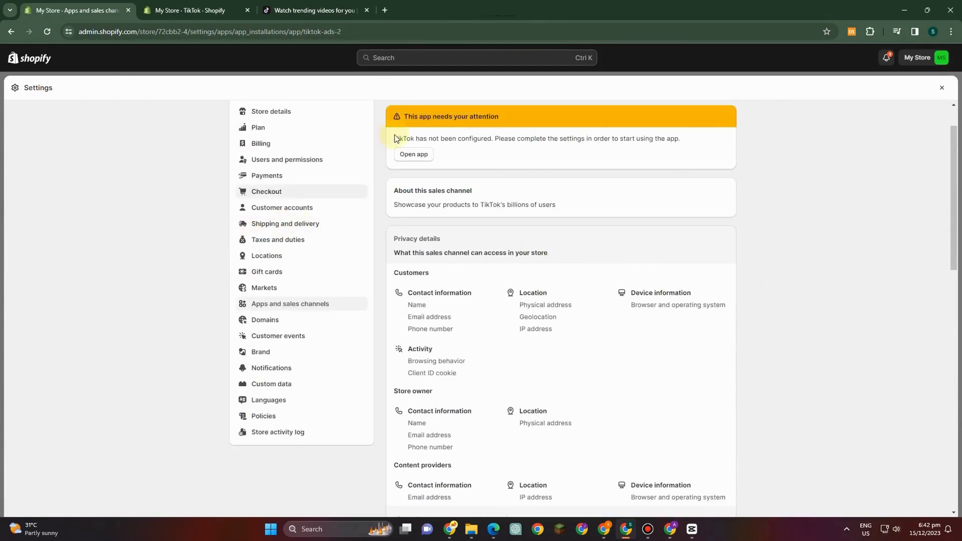
scroll(500, 199, "up", 1)
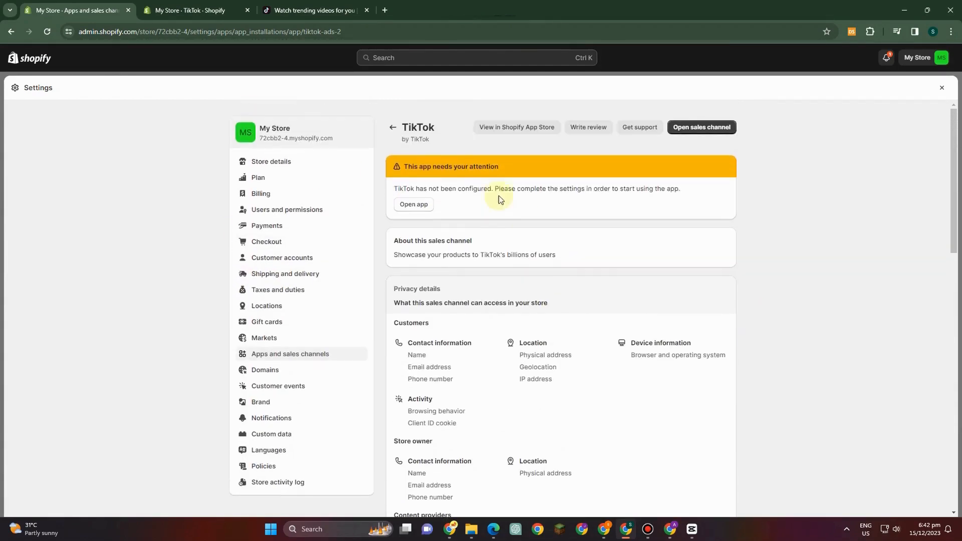
Step: View TikTok's listing in the Shopify App Store, then return to the channel details and recheck its privacy and permission sections
left_click(527, 128)
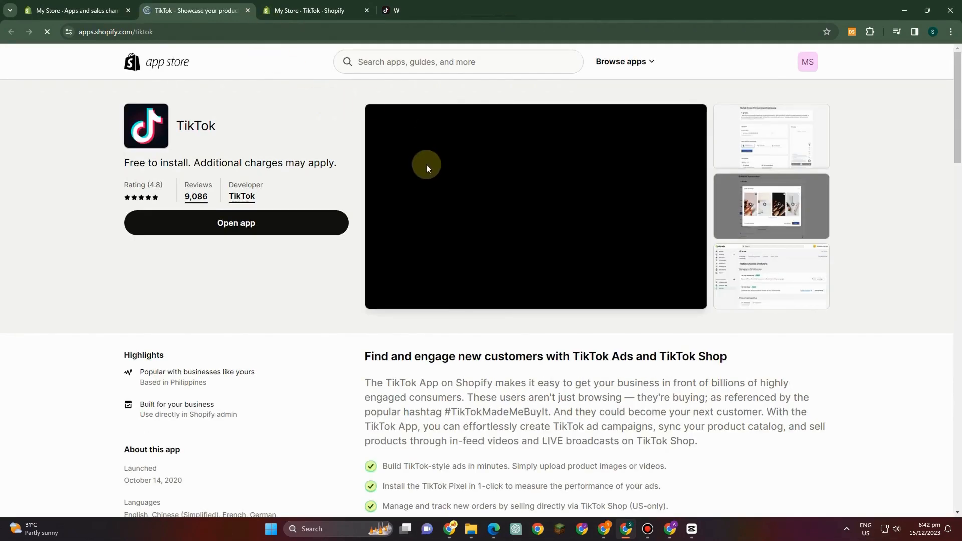
left_click(73, 10)
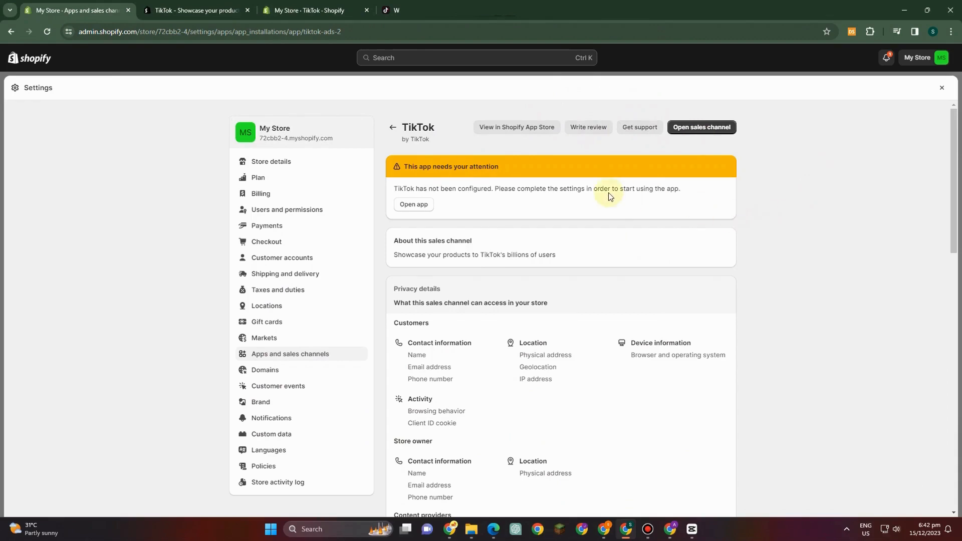
scroll(606, 194, "down", 1)
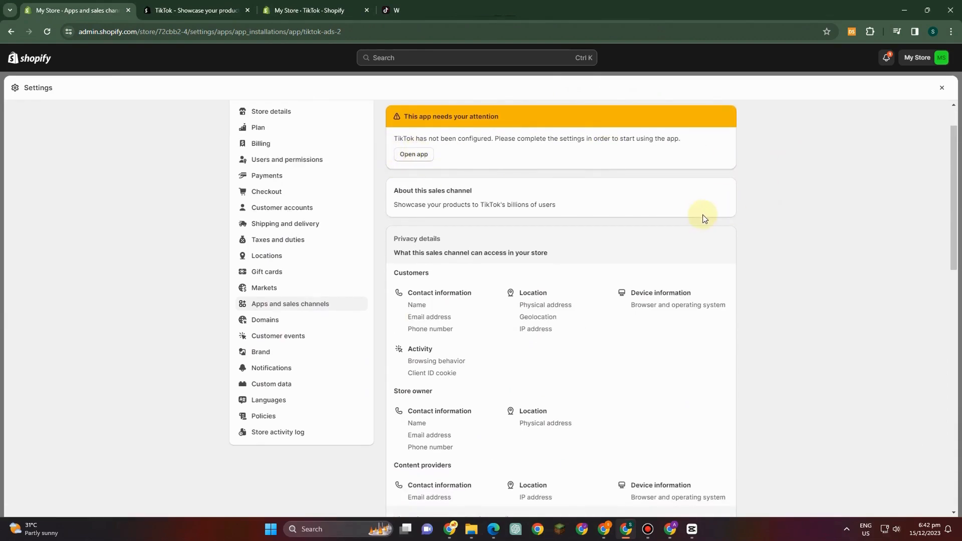
scroll(703, 215, "down", 4)
scroll(691, 346, "down", 2)
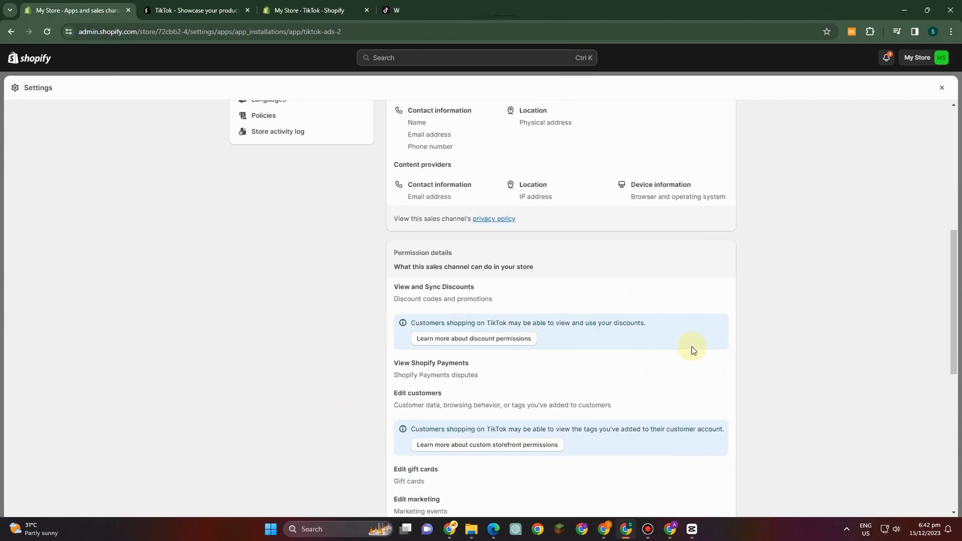
scroll(241, 200, "up", 3)
scroll(242, 200, "up", 4)
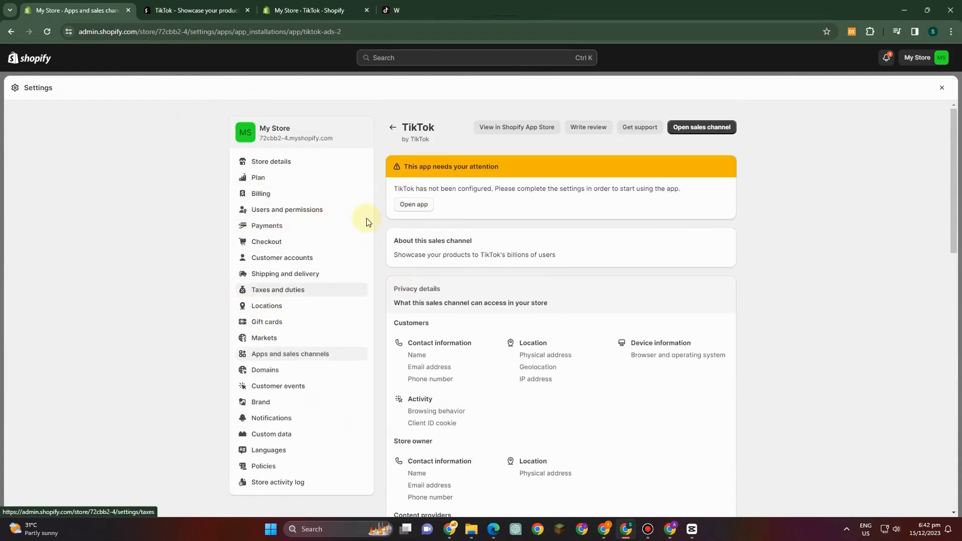
Step: Return to the installed apps list, open the TikTok sales channel and collapse the trial notice
left_click(395, 128)
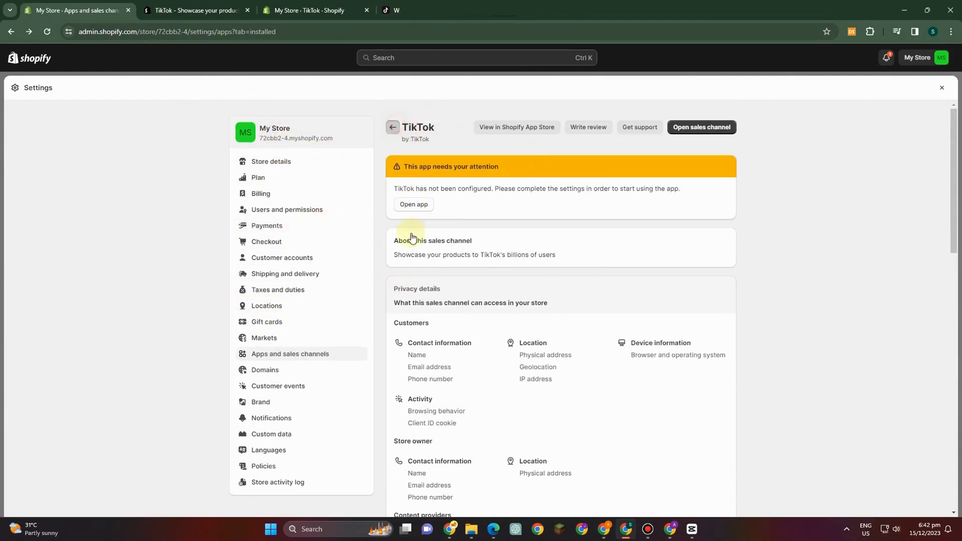
left_click(724, 208)
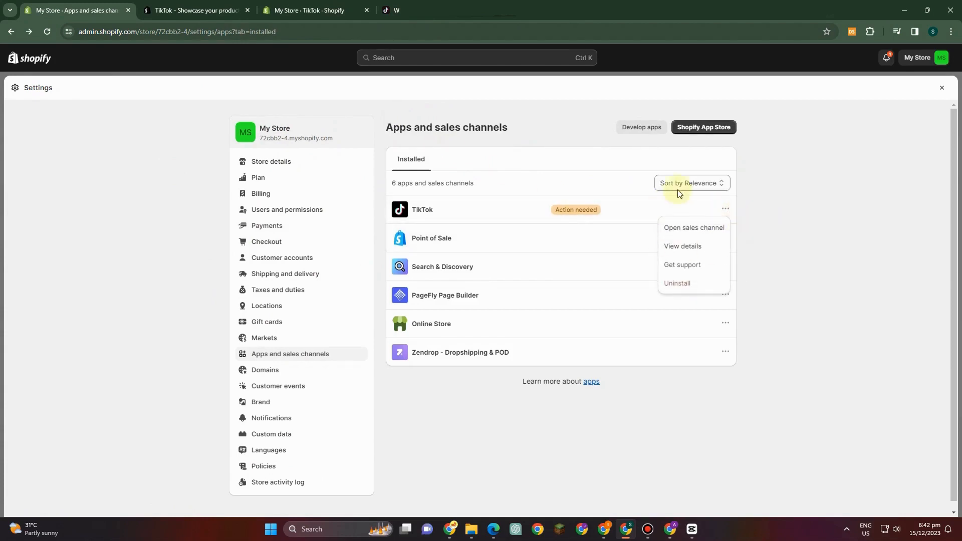
left_click(697, 229)
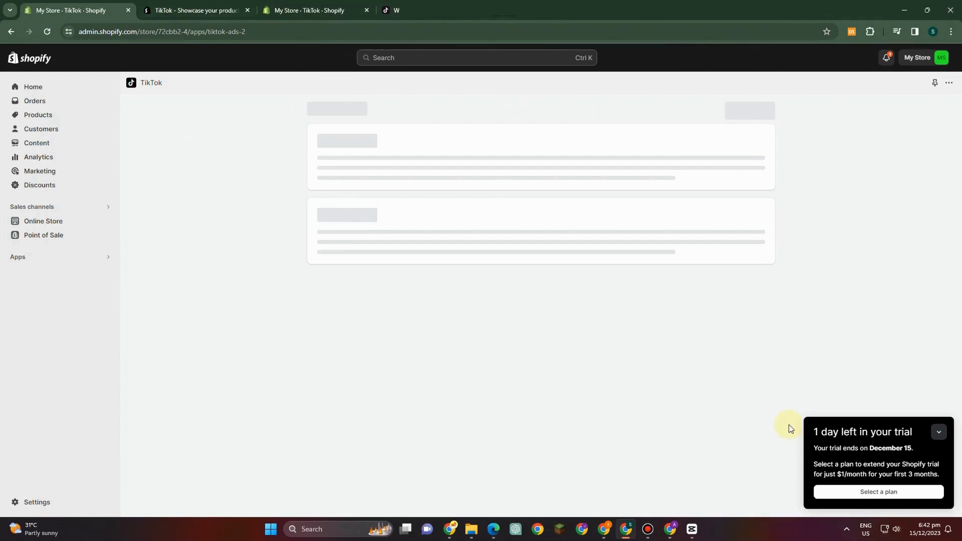
left_click(938, 431)
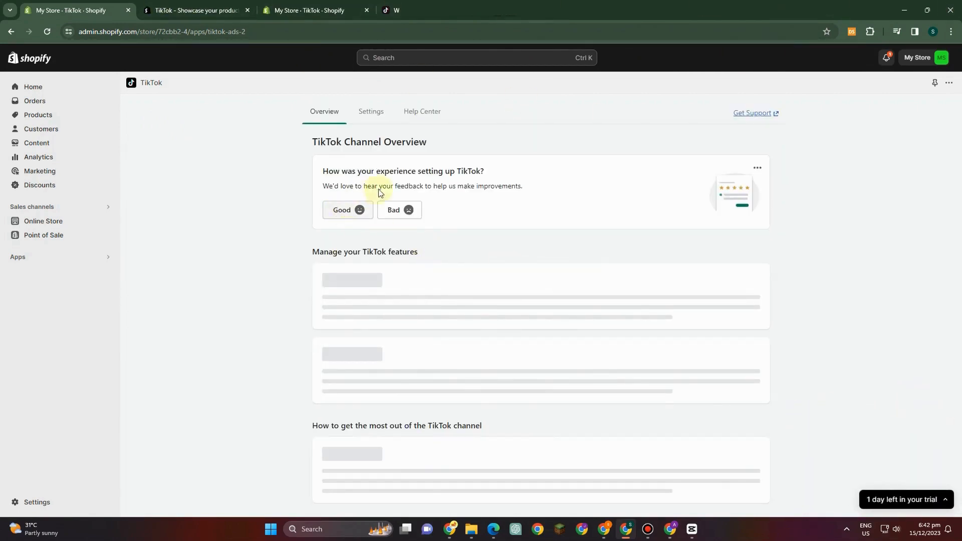
Step: Look through the TikTok channel overview again, covering the campaign suggestion, TikTok Marketing, Marketing catalog and recommended guides
scroll(651, 192, "down", 5)
scroll(731, 213, "up", 3)
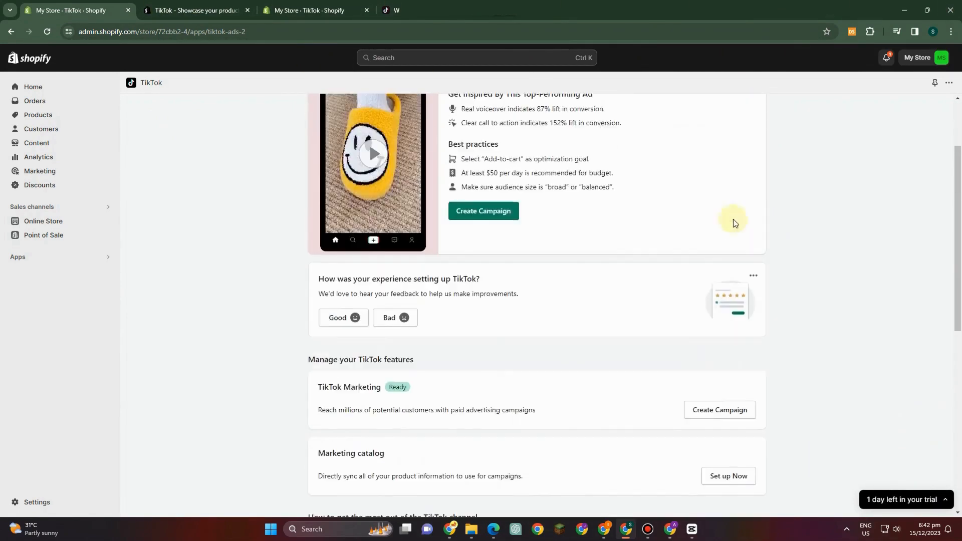
scroll(516, 270, "down", 2)
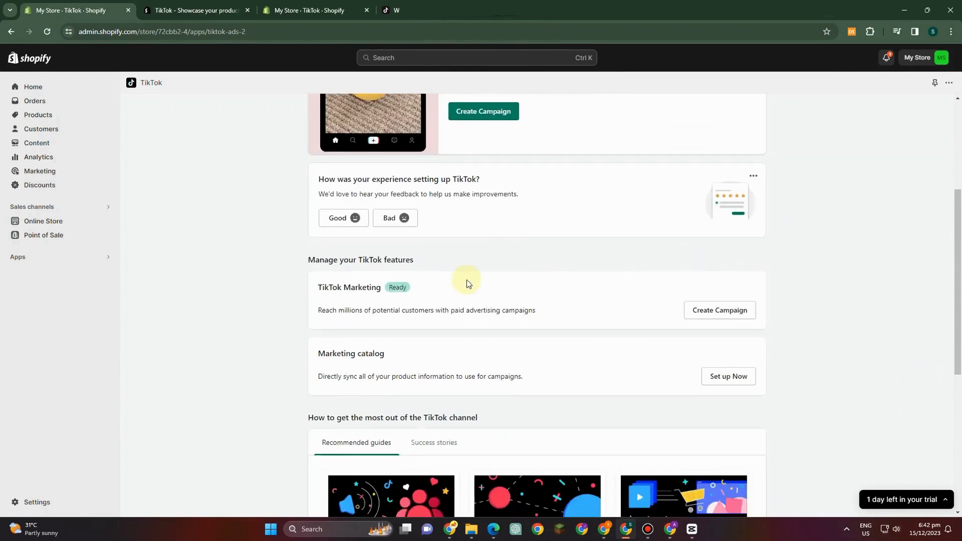
scroll(571, 300, "down", 2)
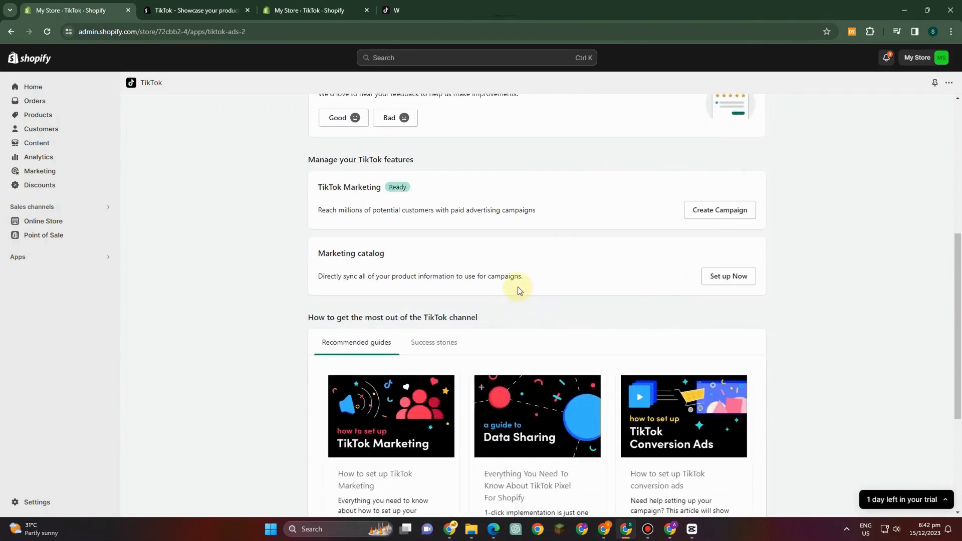
scroll(506, 281, "down", 2)
scroll(456, 325, "down", 2)
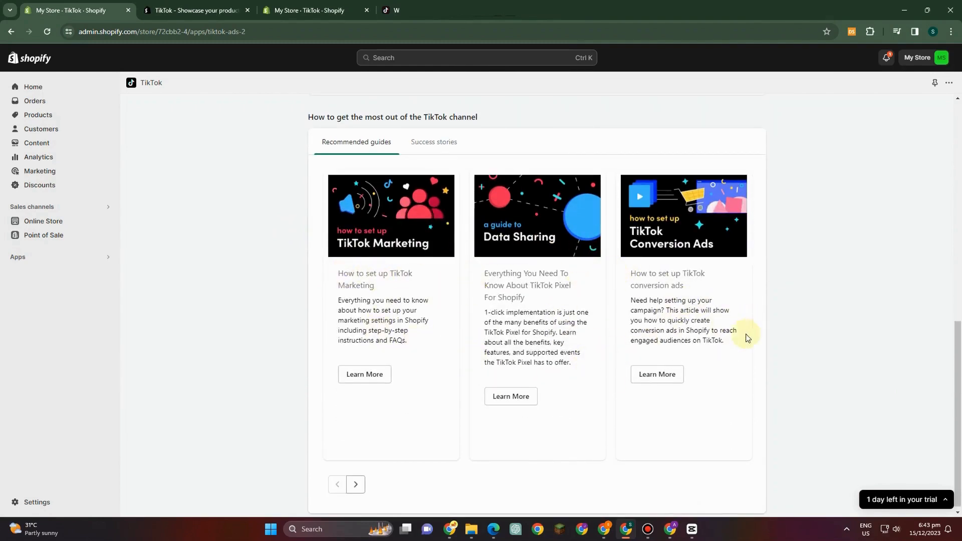
key("Tab")
scroll(696, 434, "up", 10)
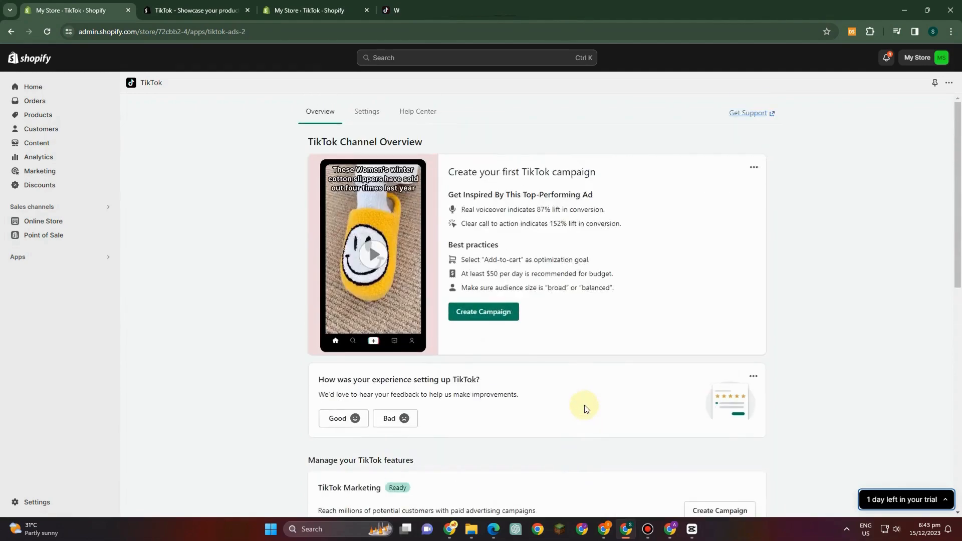